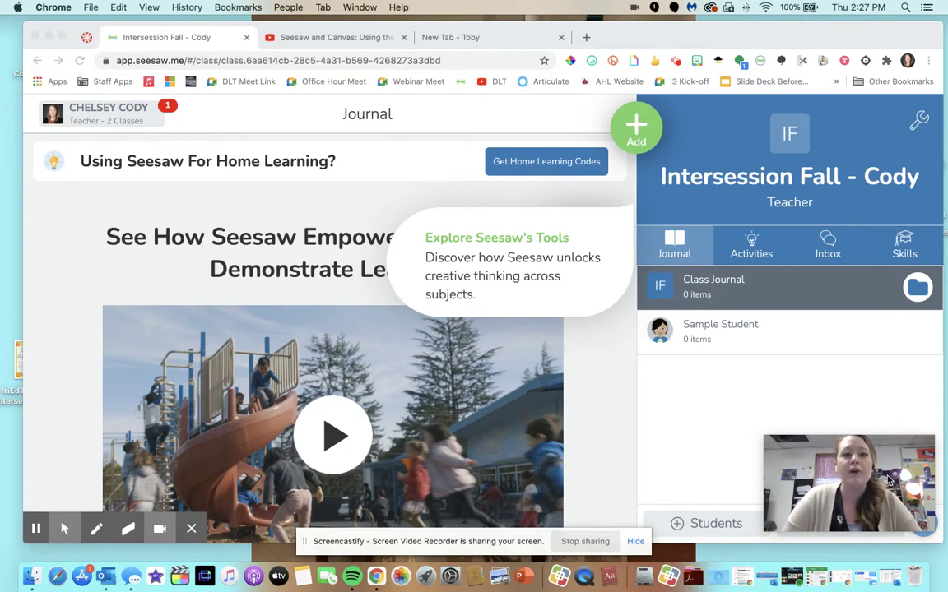
Start assigning an activity and open the School & District collection of the Activity Library.
{"action": "mouse_move", "coordinate": [858, 483]}
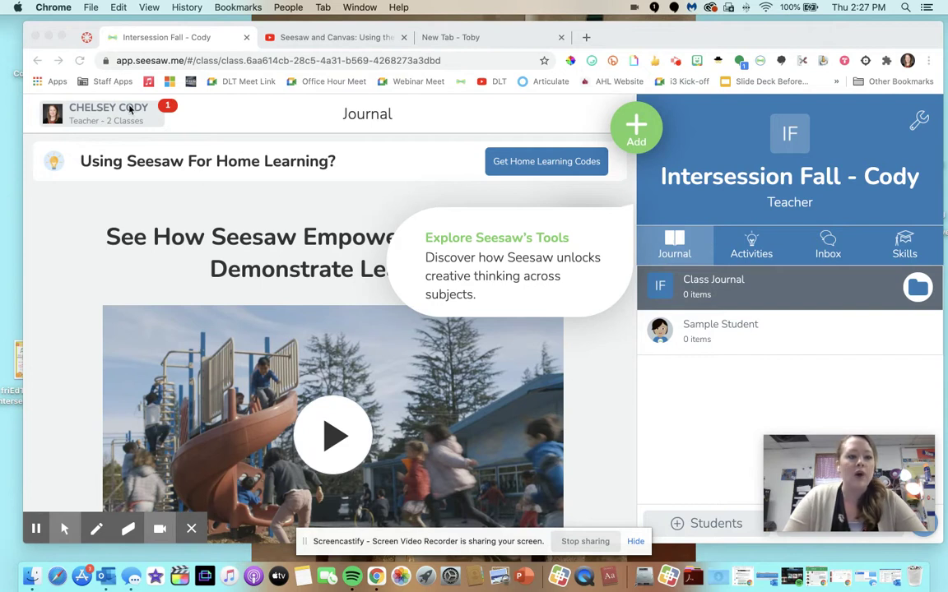
{"action": "left_click", "coordinate": [637, 140]}
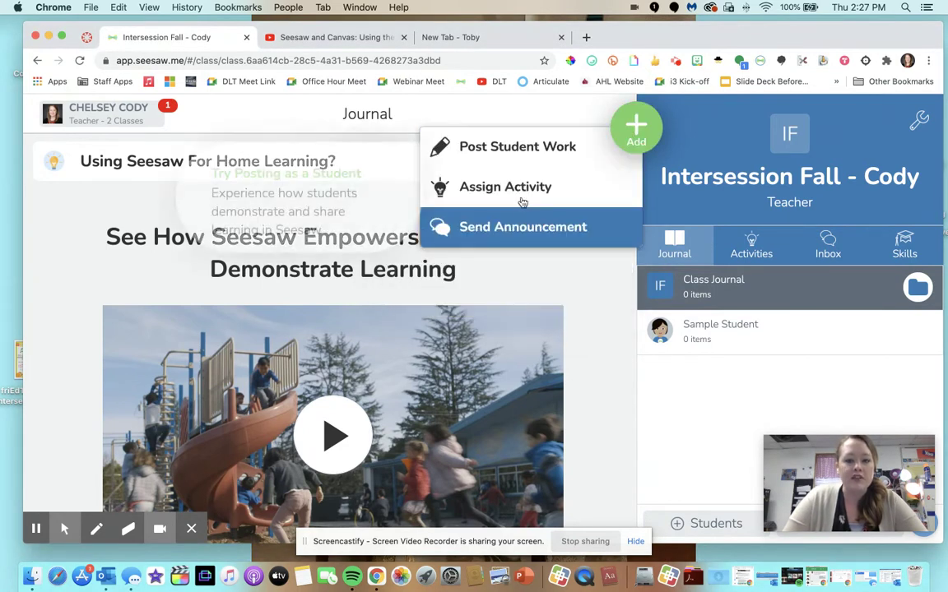
{"action": "left_click", "coordinate": [520, 196]}
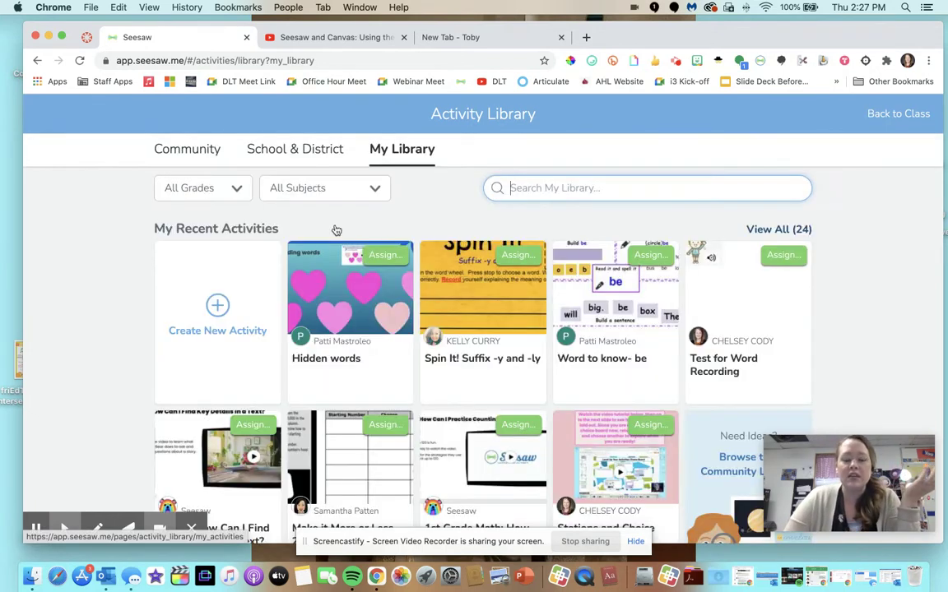
{"action": "left_click", "coordinate": [312, 151]}
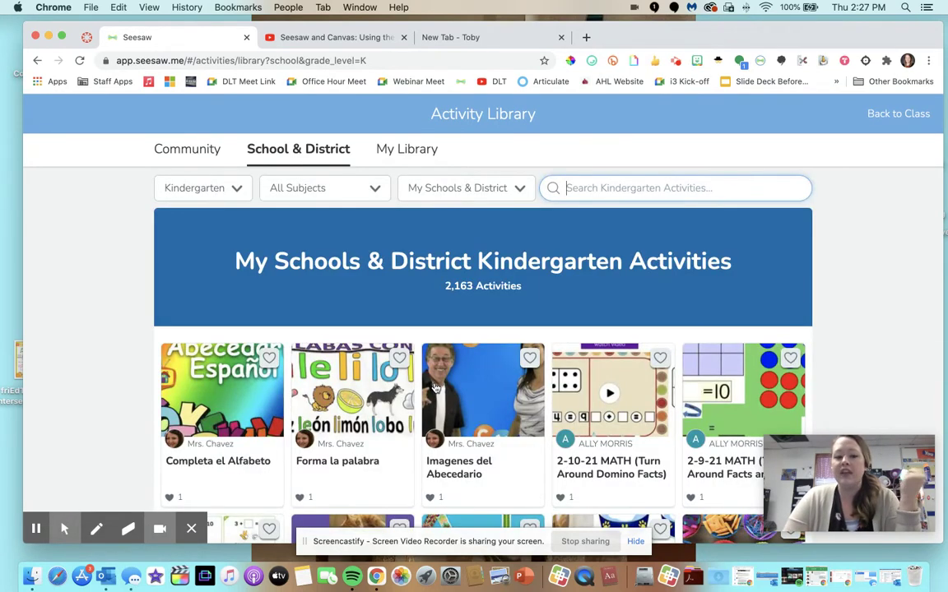
Browse the school and district kindergarten activities and open the "Number Naming" activity.
{"action": "scroll", "coordinate": [391, 388], "scroll_direction": "down", "scroll_amount": 2}
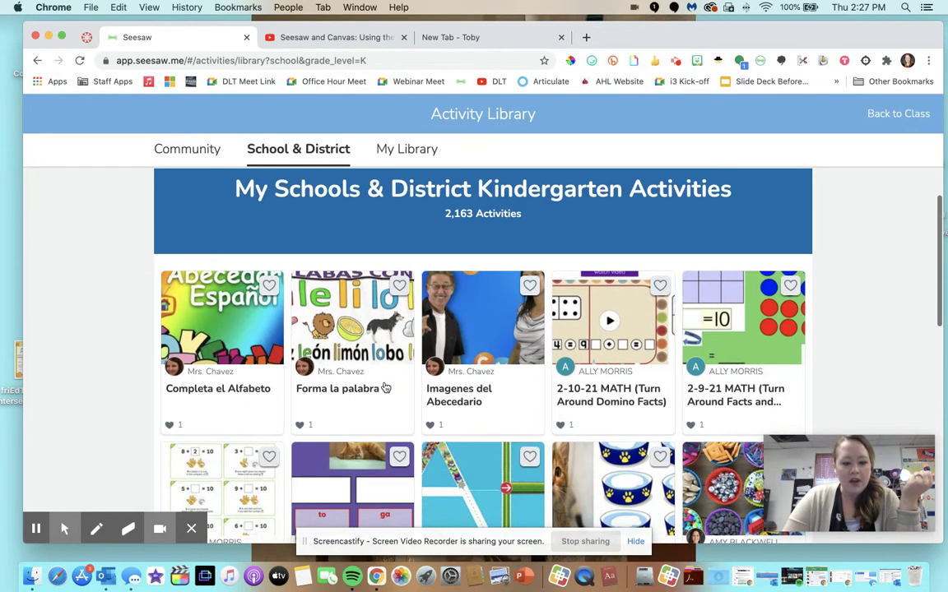
{"action": "scroll", "coordinate": [385, 388], "scroll_direction": "down", "scroll_amount": 10}
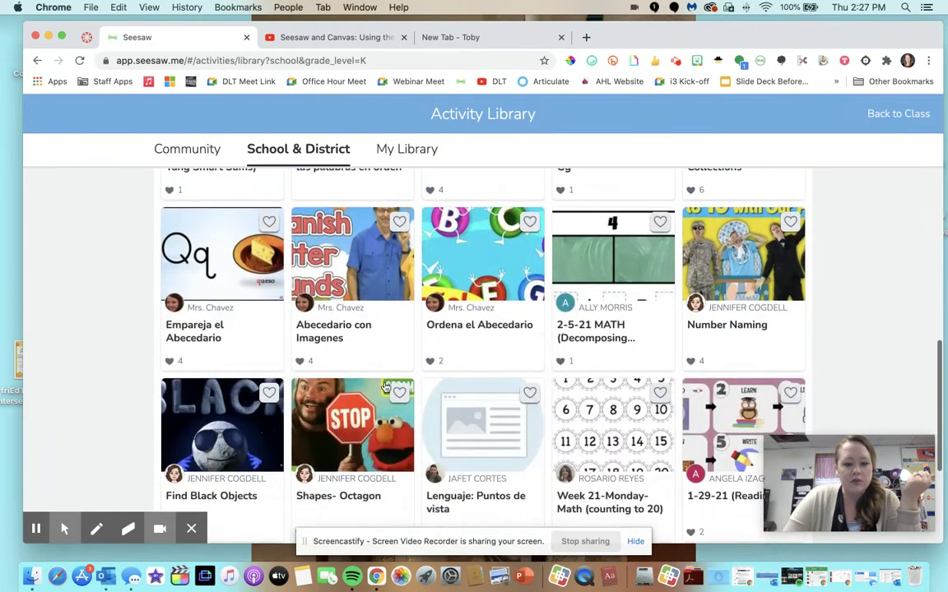
{"action": "scroll", "coordinate": [763, 231], "scroll_direction": "up", "scroll_amount": 1}
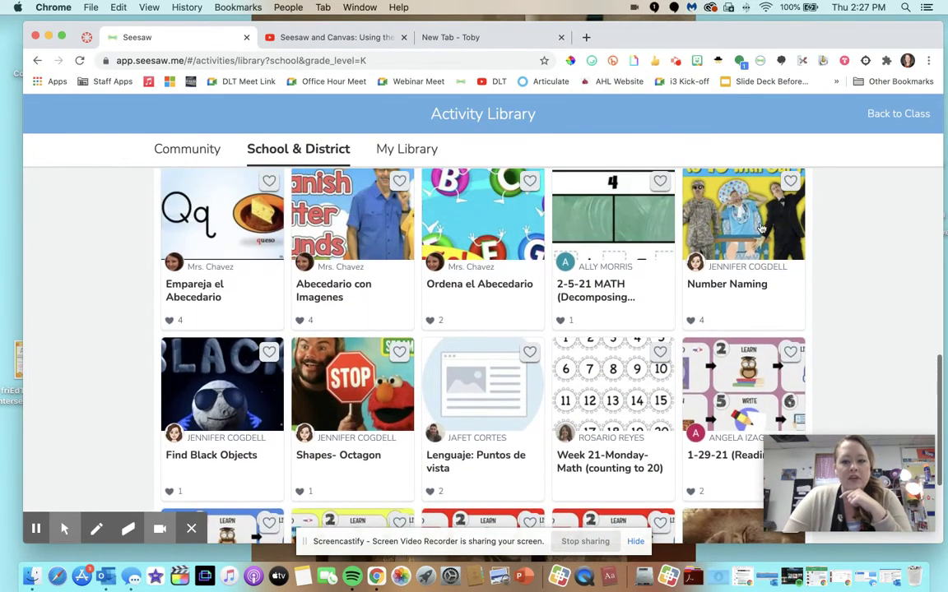
{"action": "left_click", "coordinate": [762, 230]}
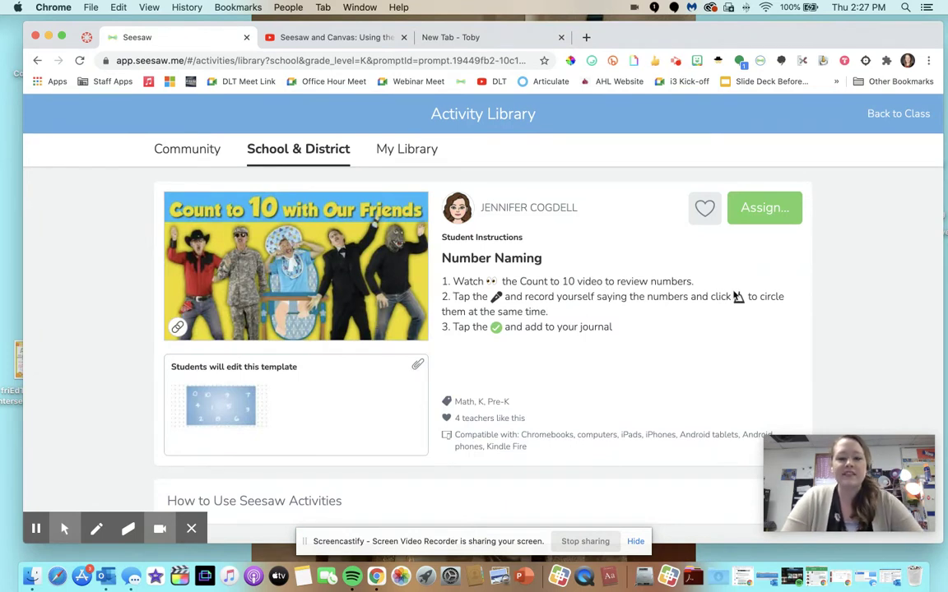
Assign the "Number Naming" activity to the GISD Seesaw Demo class and view it in that class.
{"action": "left_click", "coordinate": [705, 214]}
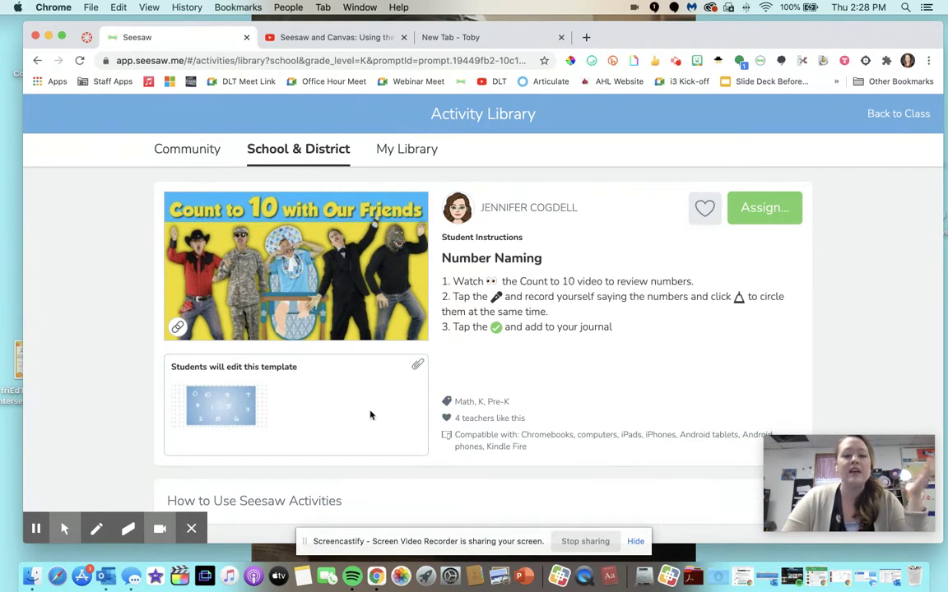
{"action": "left_click", "coordinate": [706, 207]}
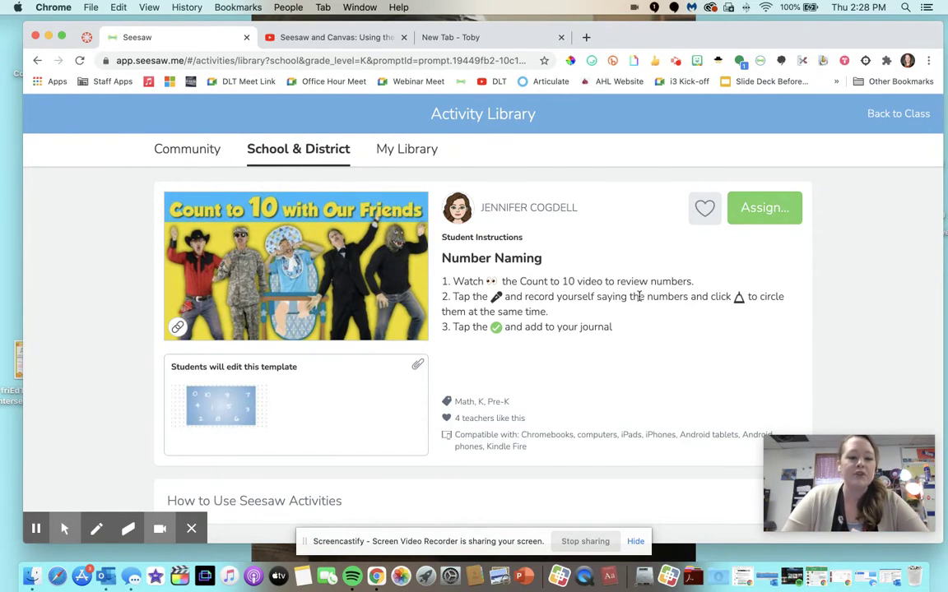
{"action": "left_click", "coordinate": [781, 218]}
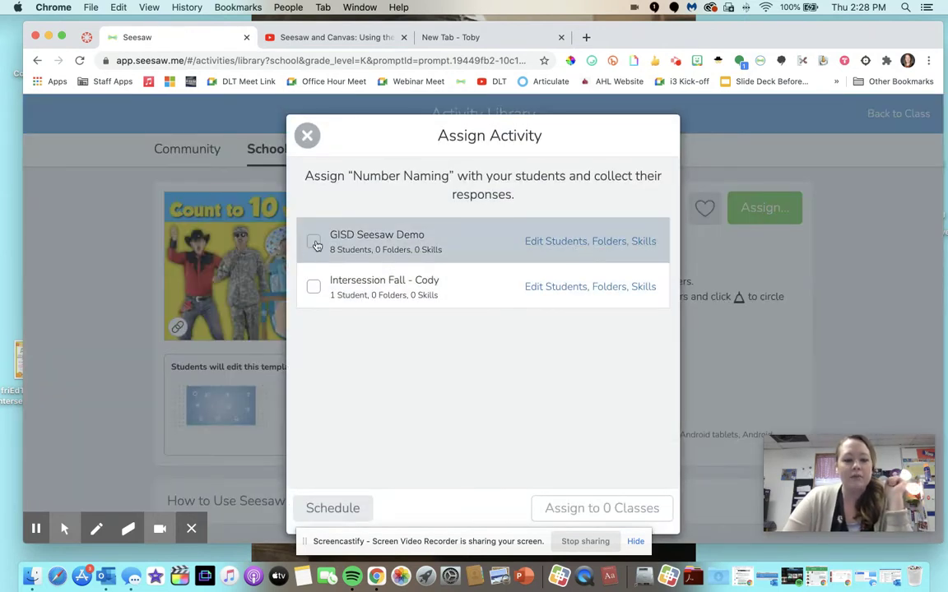
{"action": "left_click", "coordinate": [315, 242]}
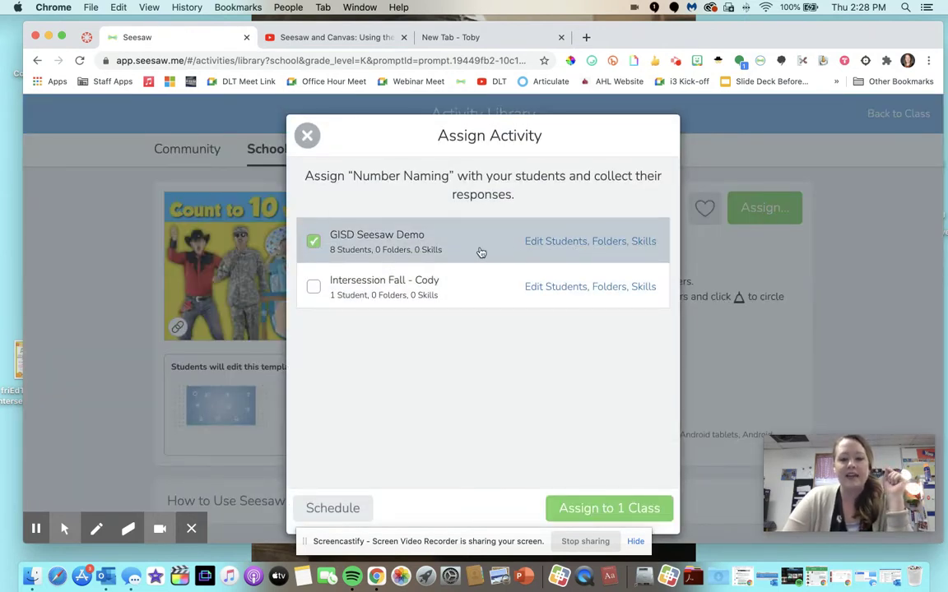
{"action": "left_click", "coordinate": [633, 510]}
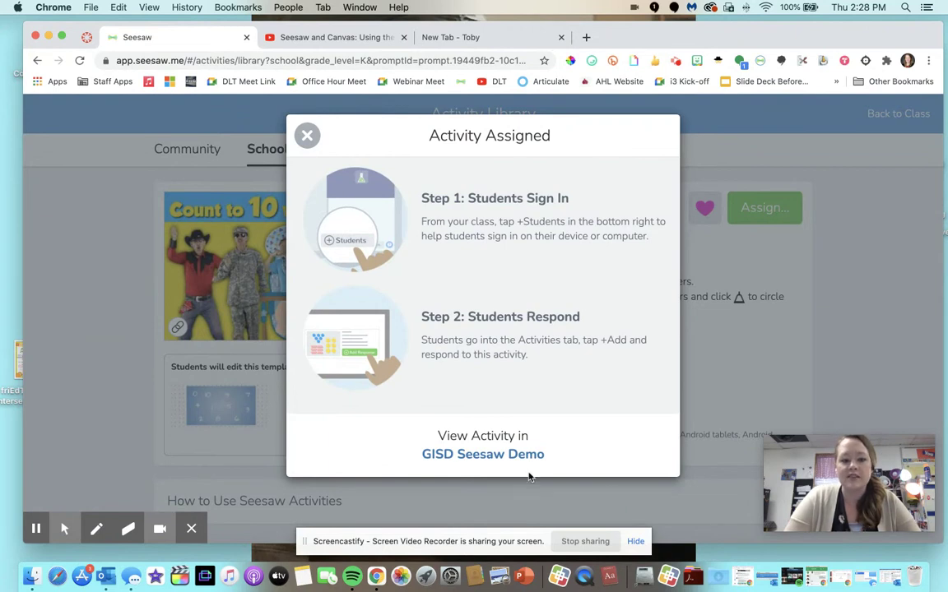
{"action": "left_click", "coordinate": [483, 458]}
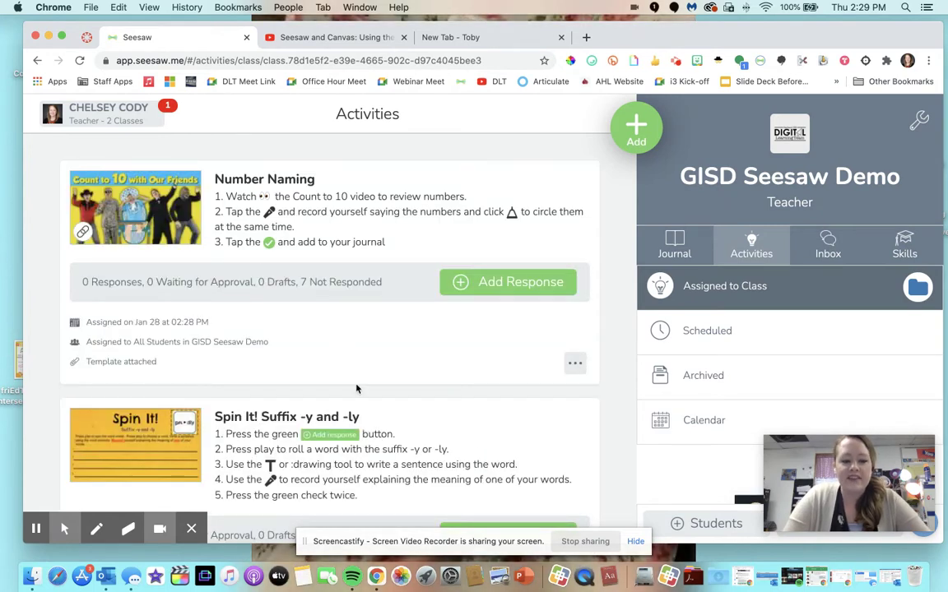
Delete the "Spin It! Suffix -y and -ly" activity from the class's assigned activities.
{"action": "scroll", "coordinate": [397, 298], "scroll_direction": "down", "scroll_amount": 5}
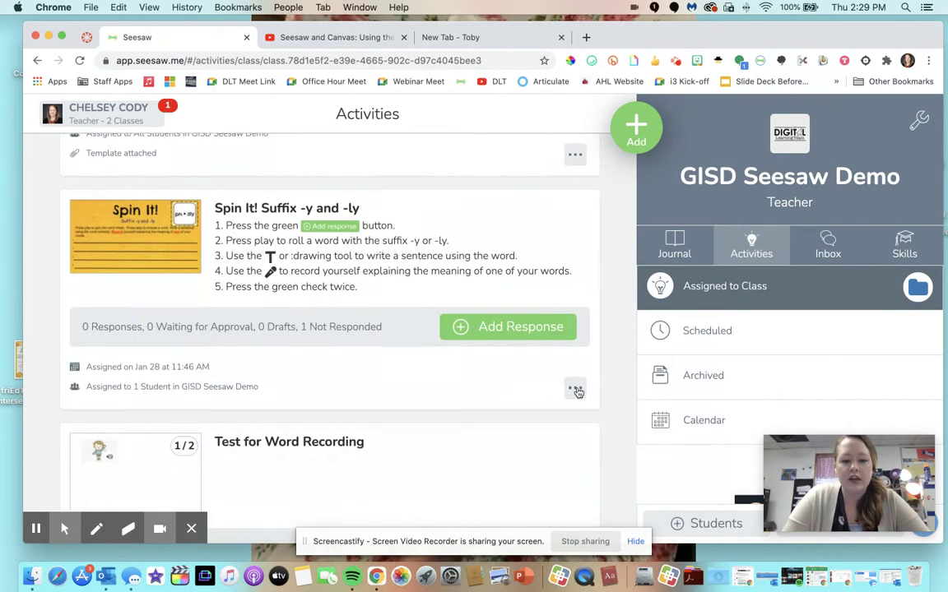
{"action": "left_click", "coordinate": [576, 390]}
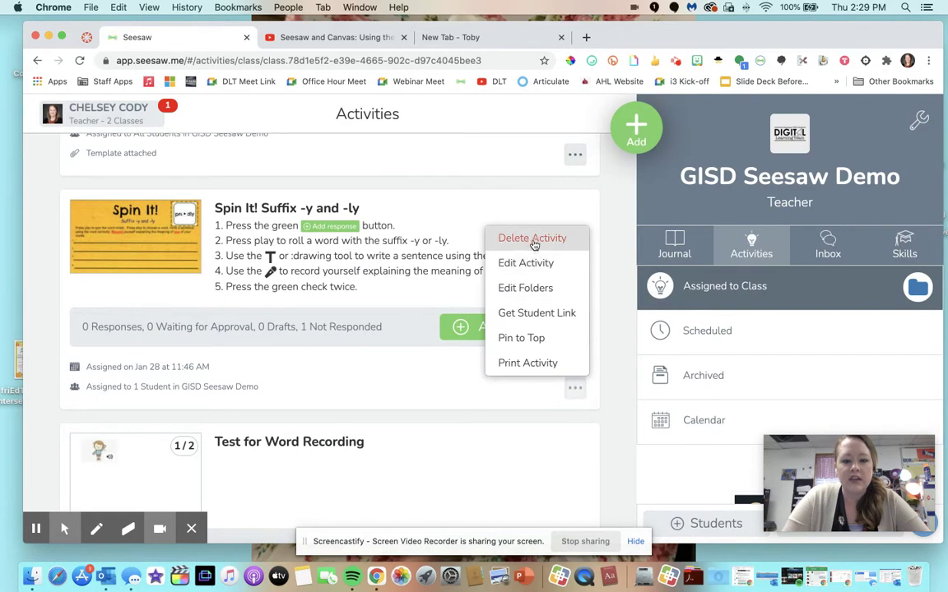
{"action": "left_click", "coordinate": [532, 239]}
{"action": "left_click", "coordinate": [548, 362]}
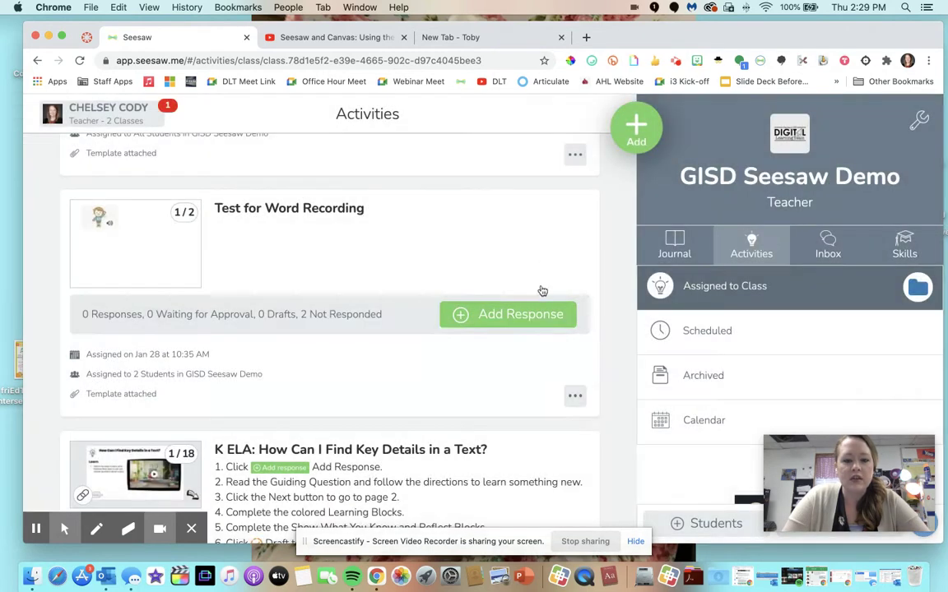
Delete the "Test for Word Recording" activity from the class's assigned activities.
{"action": "left_click", "coordinate": [575, 396]}
{"action": "left_click", "coordinate": [533, 244]}
{"action": "left_click", "coordinate": [556, 363]}
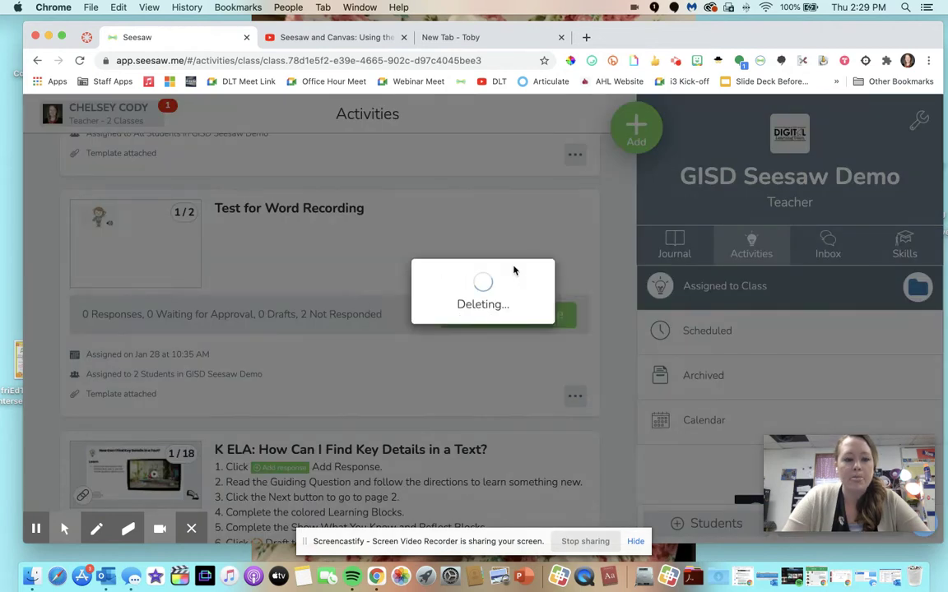
{"action": "scroll", "coordinate": [512, 270], "scroll_direction": "up", "scroll_amount": 3}
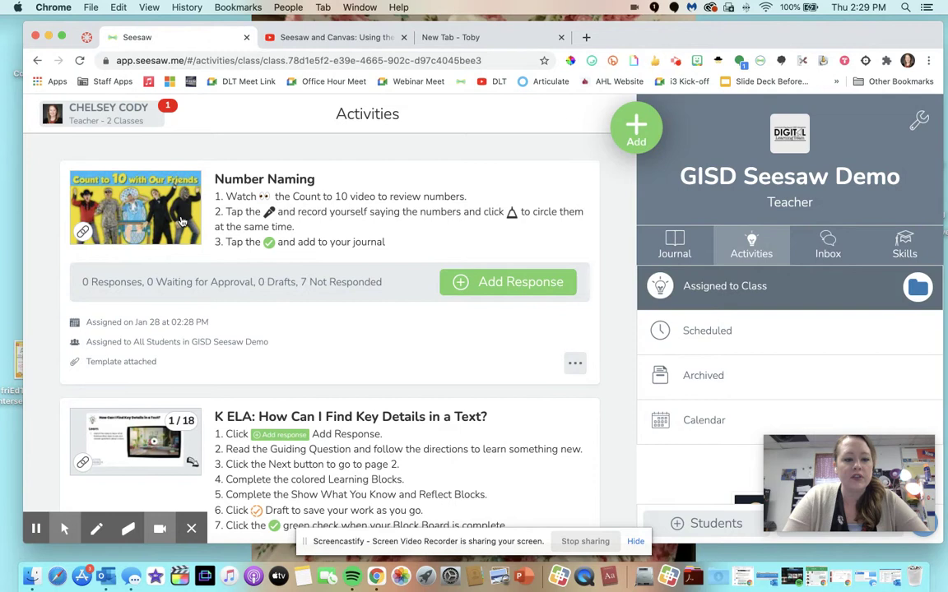
{"action": "left_click", "coordinate": [575, 364]}
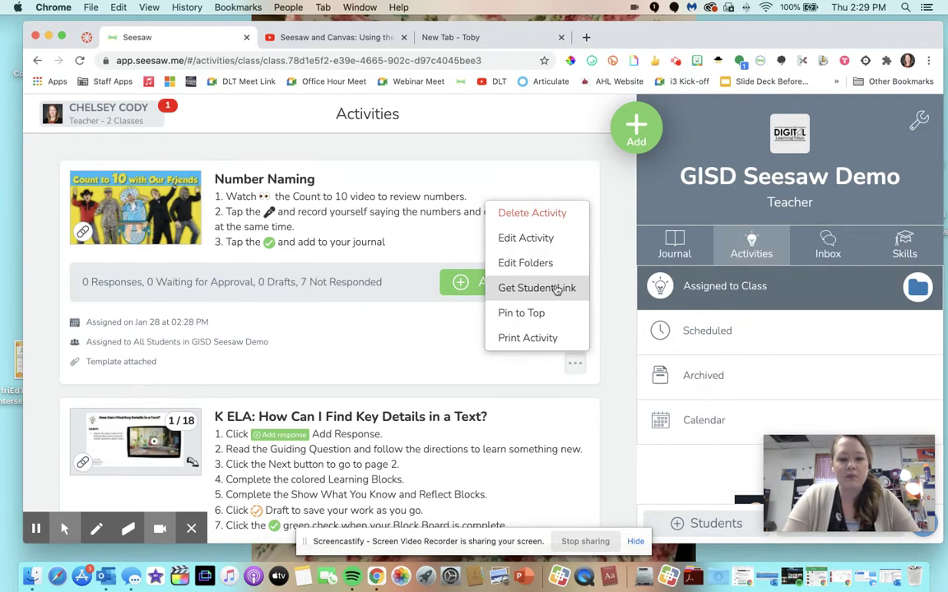
{"action": "left_click", "coordinate": [399, 297]}
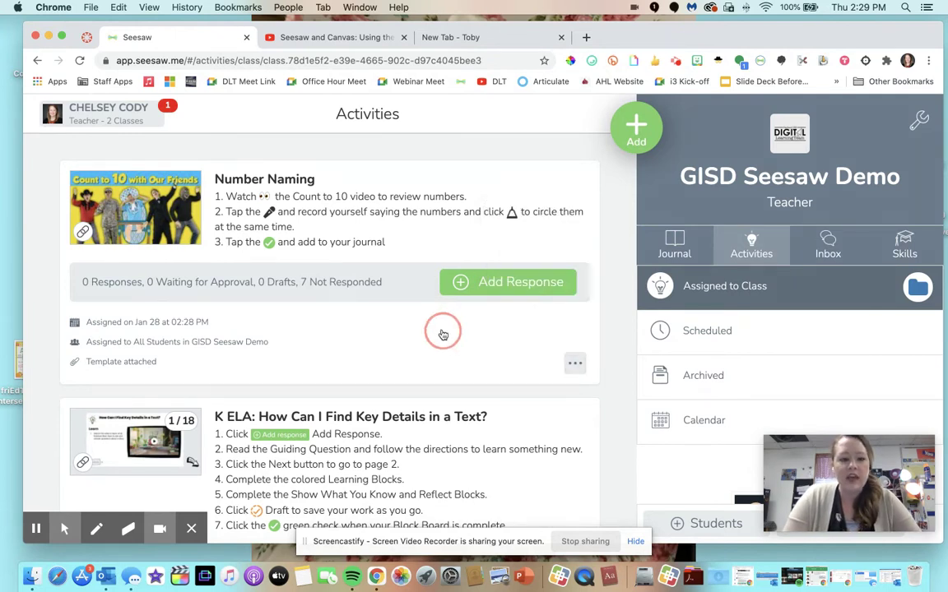
Open the Number Naming activity's "Count to 10 with Our Friends" picture at full size and save a screenshot of it to the desktop.
{"action": "left_click", "coordinate": [117, 187]}
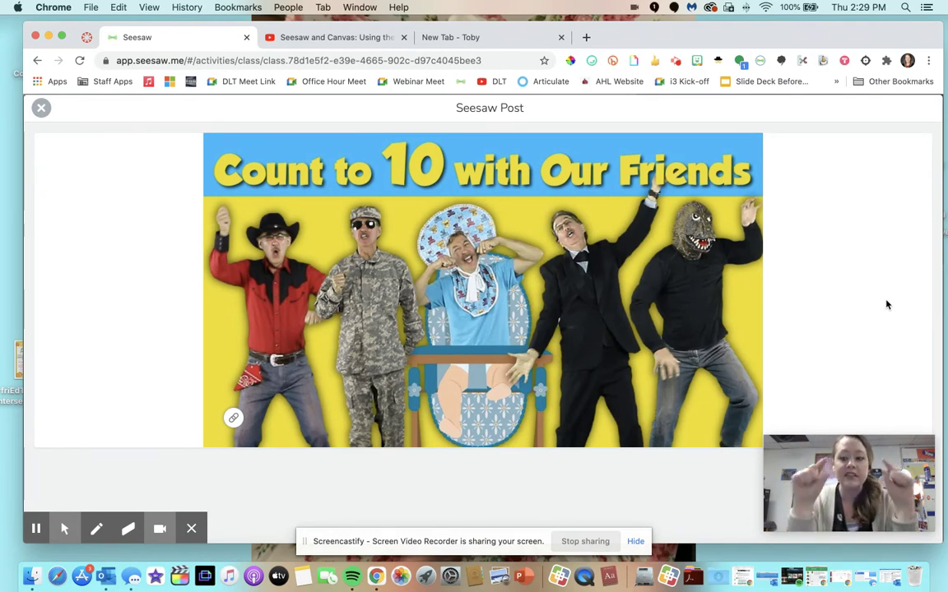
{"action": "key", "text": "super+shift+4"}
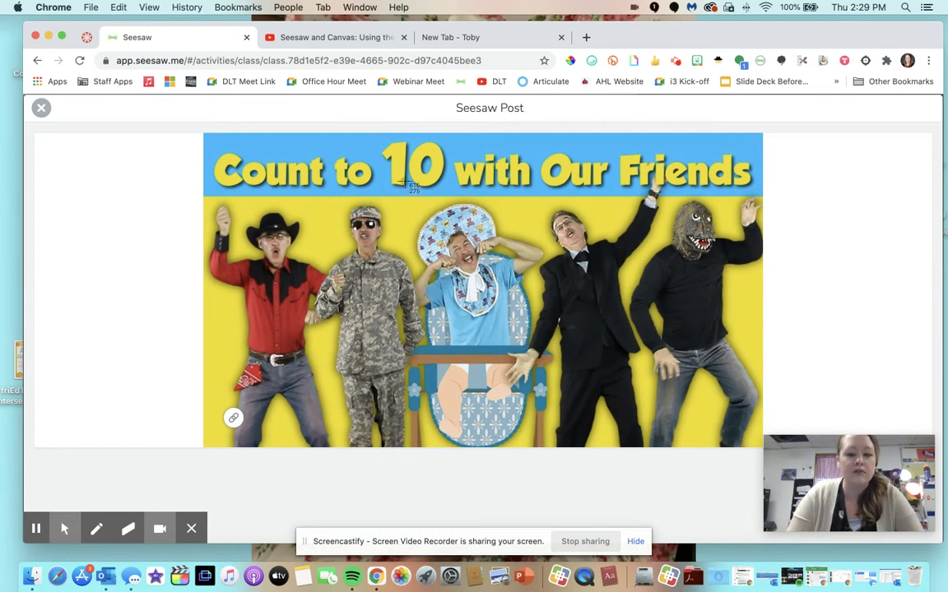
{"action": "left_click_drag", "start_coordinate": [203, 131], "coordinate": [749, 466]}
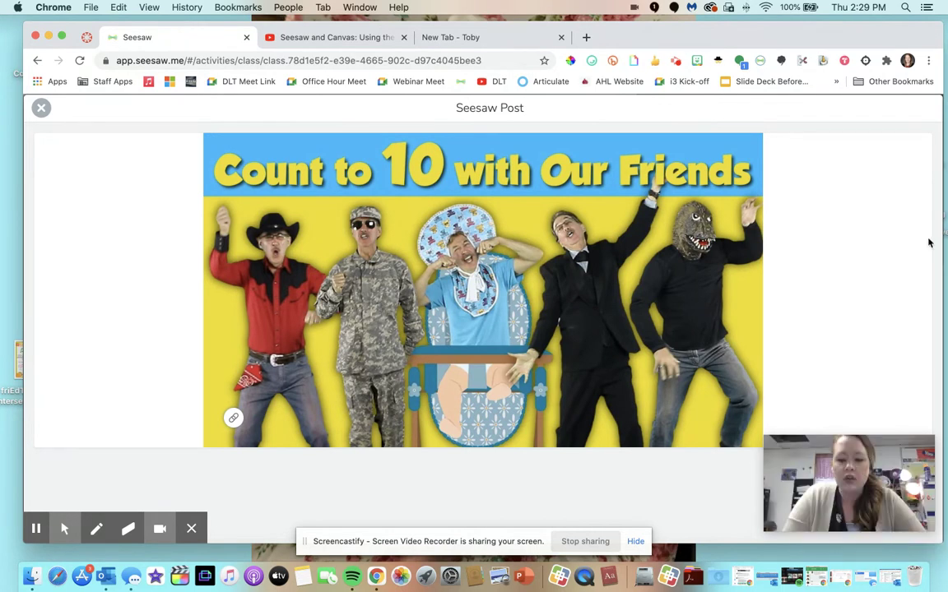
{"action": "key", "text": "super+shift+4"}
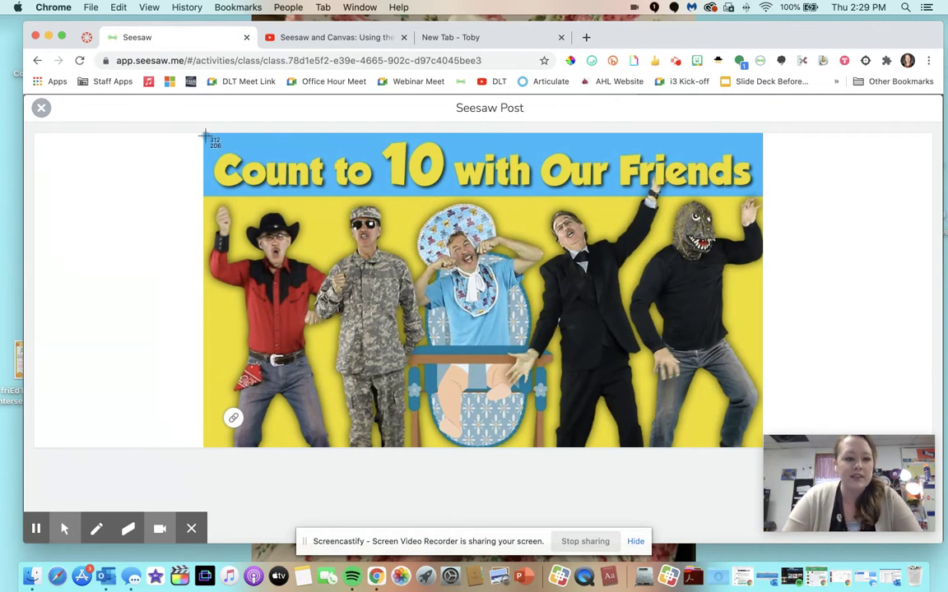
{"action": "left_click_drag", "start_coordinate": [201, 129], "coordinate": [613, 410]}
{"action": "left_click_drag", "start_coordinate": [662, 445], "coordinate": [762, 447]}
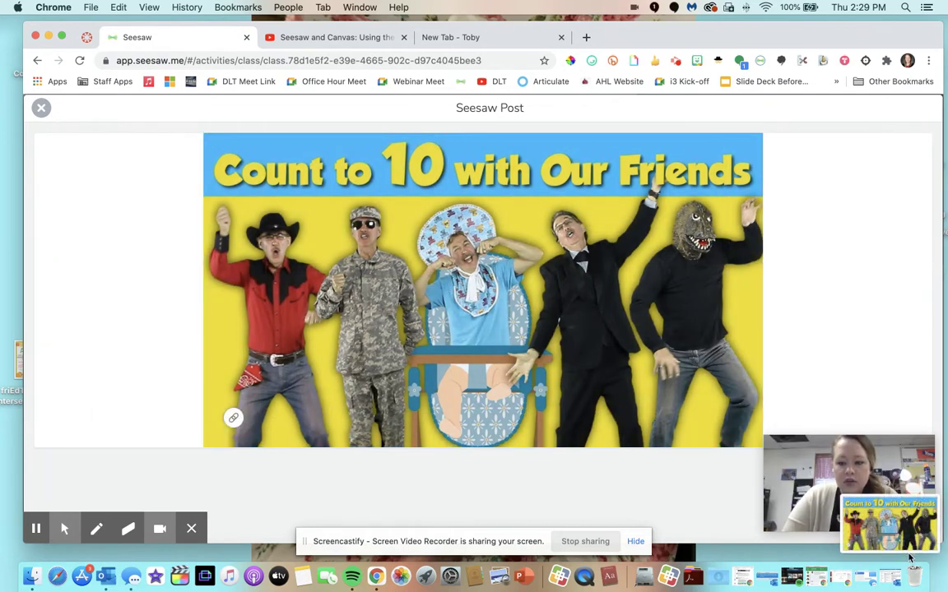
{"action": "left_click_drag", "start_coordinate": [887, 523], "coordinate": [13, 262]}
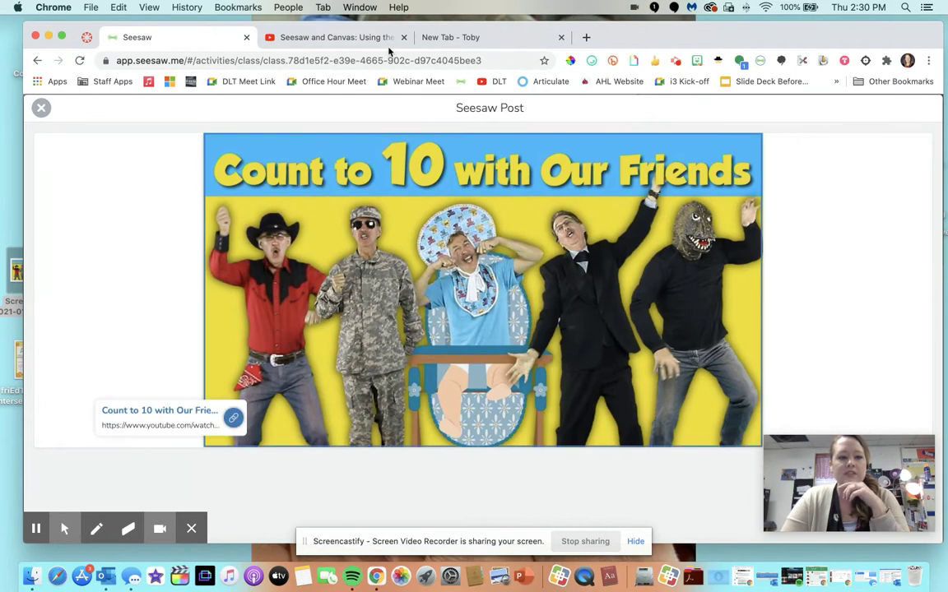
Close the enlarged picture and open the student link dialog for the Number Naming activity.
{"action": "left_click", "coordinate": [41, 107]}
{"action": "left_click", "coordinate": [41, 107]}
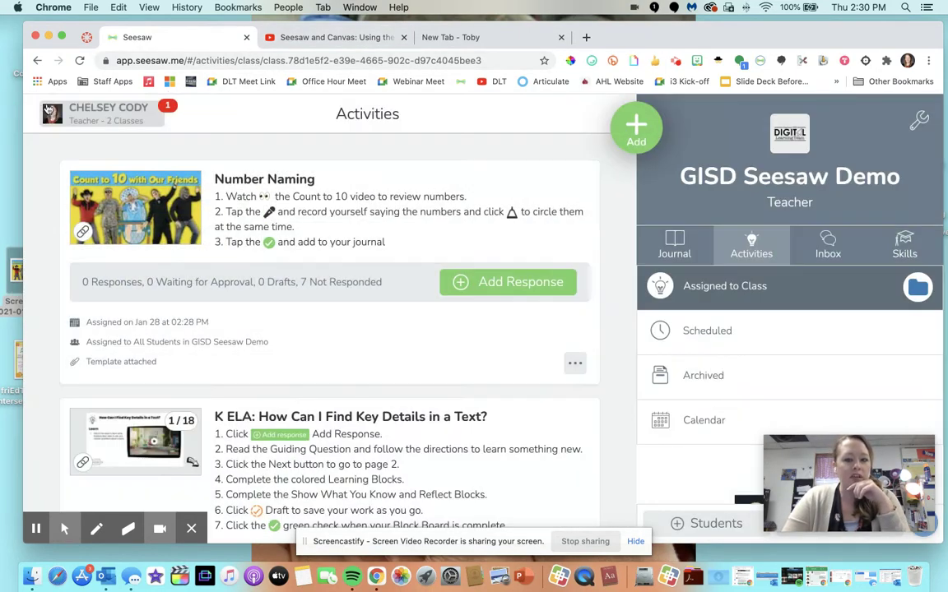
{"action": "left_click", "coordinate": [575, 363]}
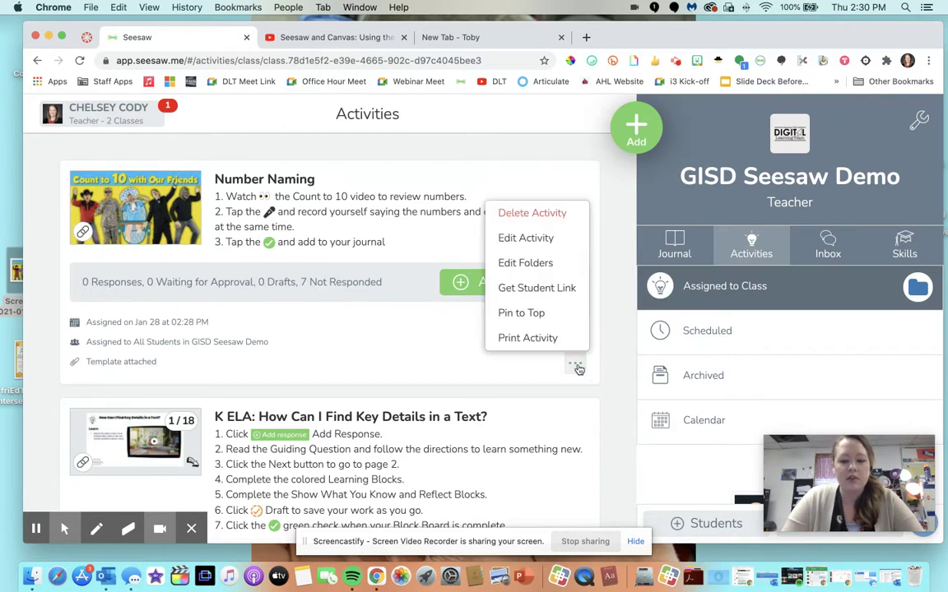
{"action": "left_click", "coordinate": [559, 287]}
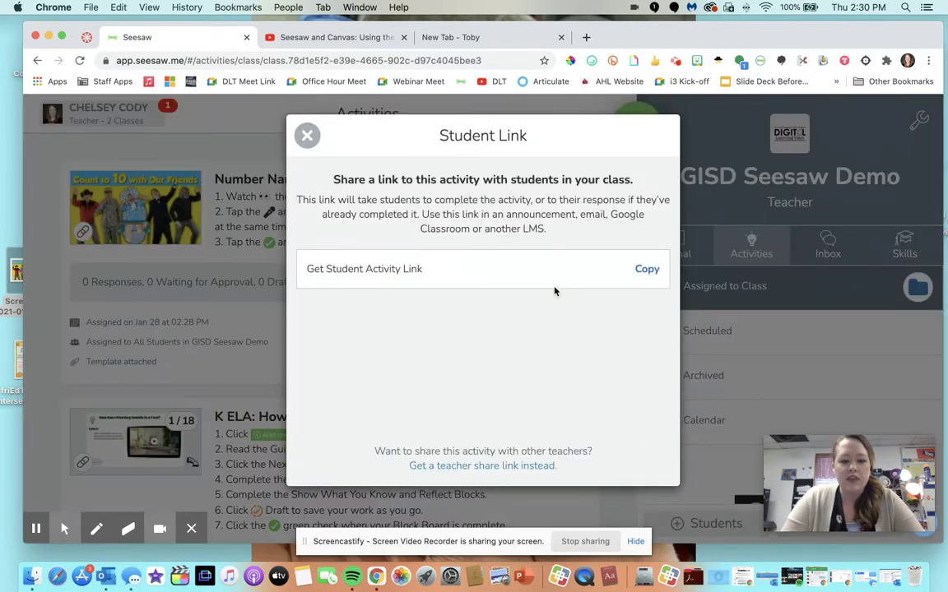
Switch to the Canvas page and upload the saved Count to 10 screenshot into the first table cell under "3. Seesaw".
{"action": "left_click", "coordinate": [87, 37]}
{"action": "scroll", "coordinate": [387, 313], "scroll_direction": "up", "scroll_amount": 5}
{"action": "scroll", "coordinate": [404, 321], "scroll_direction": "up", "scroll_amount": 10}
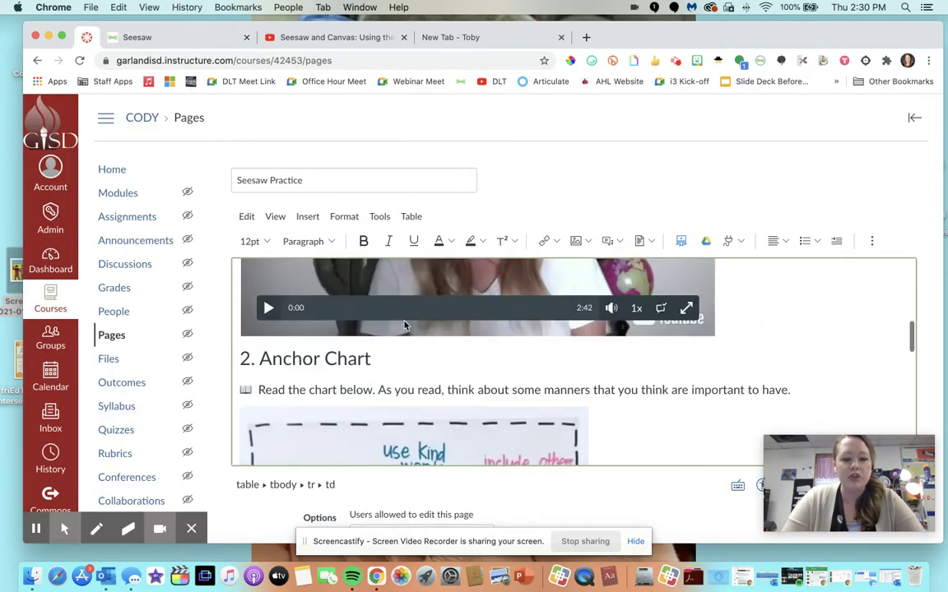
{"action": "scroll", "coordinate": [404, 321], "scroll_direction": "down", "scroll_amount": 3}
{"action": "scroll", "coordinate": [404, 321], "scroll_direction": "down", "scroll_amount": 8}
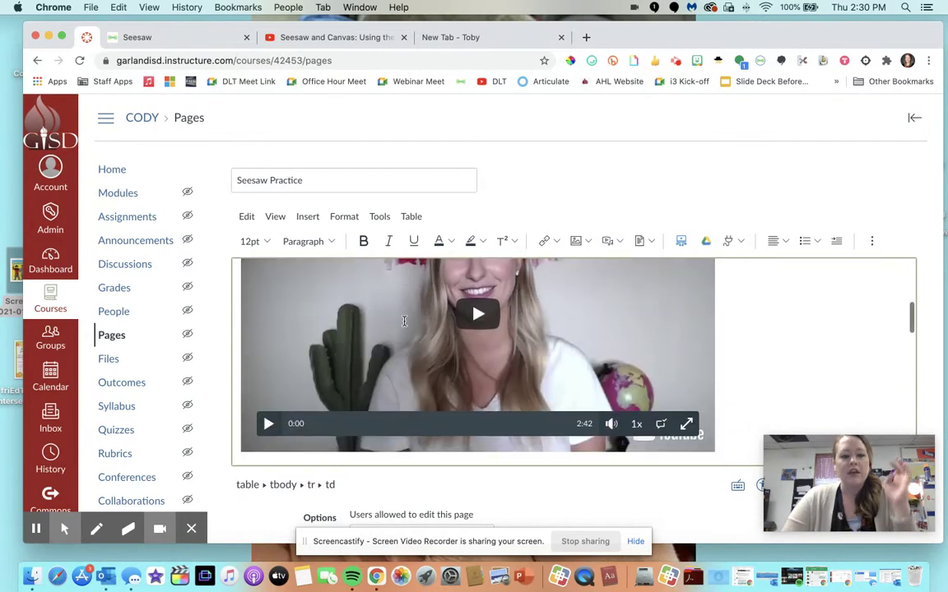
{"action": "scroll", "coordinate": [404, 321], "scroll_direction": "down", "scroll_amount": 5}
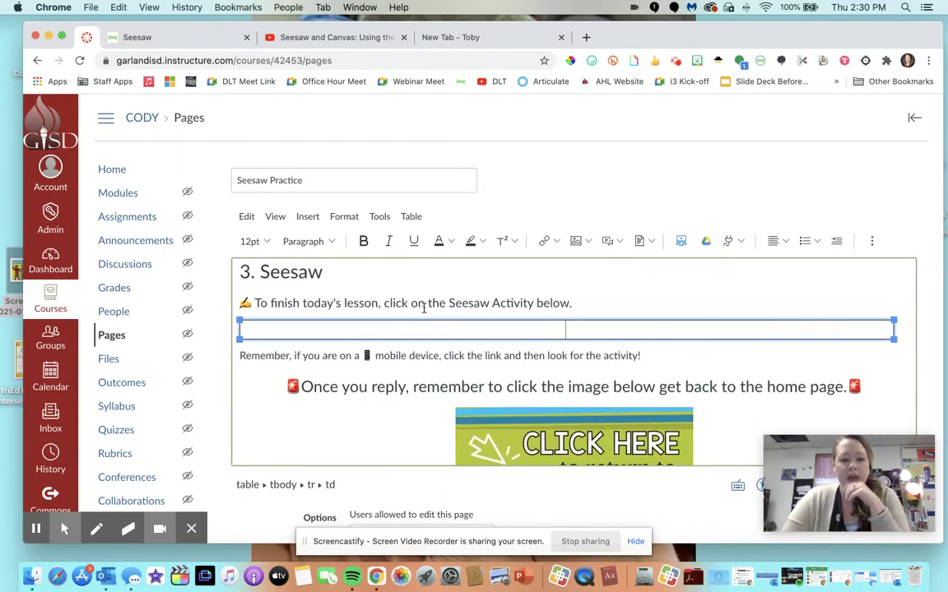
{"action": "left_click", "coordinate": [579, 241]}
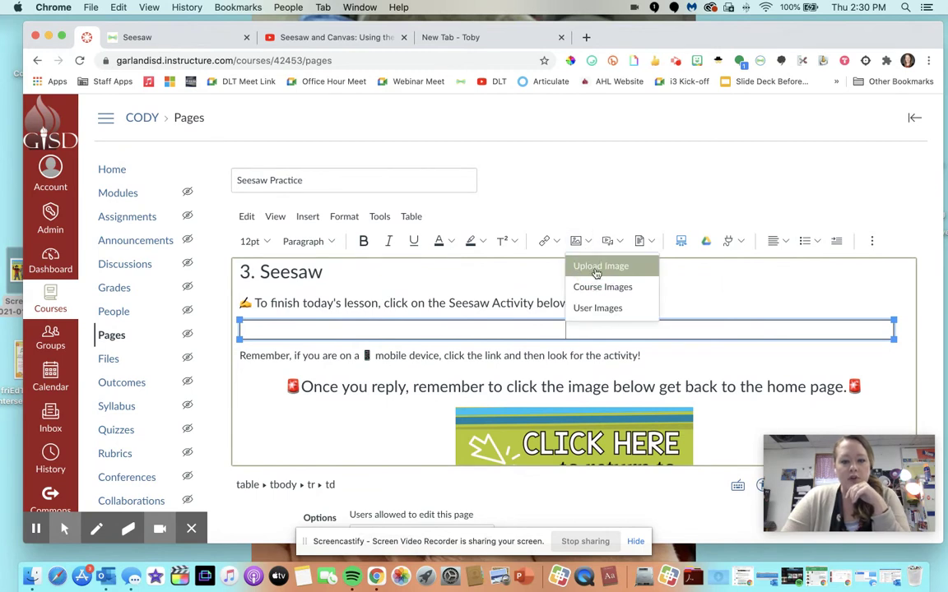
{"action": "left_click", "coordinate": [594, 267]}
{"action": "left_click_drag", "start_coordinate": [18, 268], "coordinate": [397, 304]}
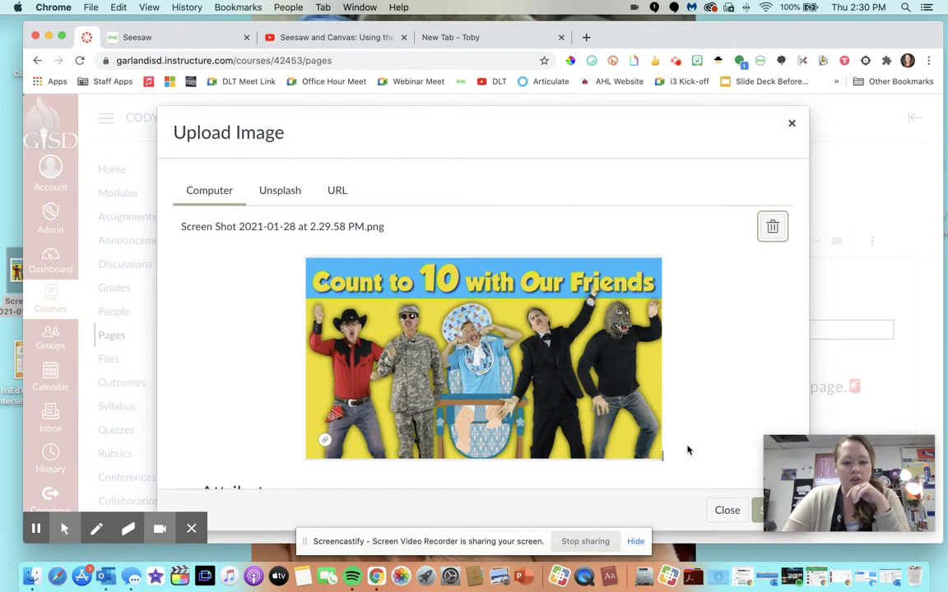
{"action": "left_click", "coordinate": [755, 512]}
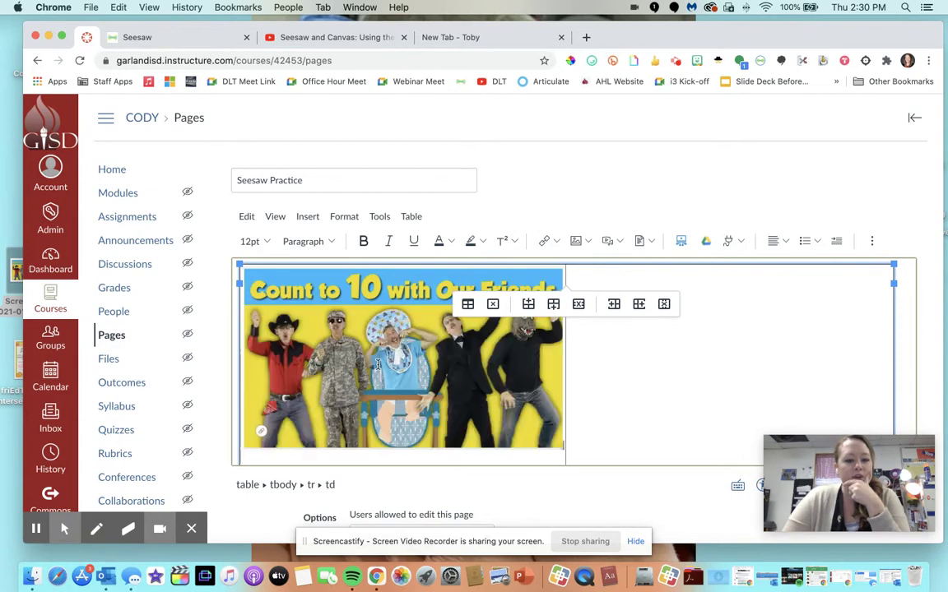
Link the Count to 10 image to the copied Seesaw student activity link as an external link.
{"action": "left_click", "coordinate": [377, 365]}
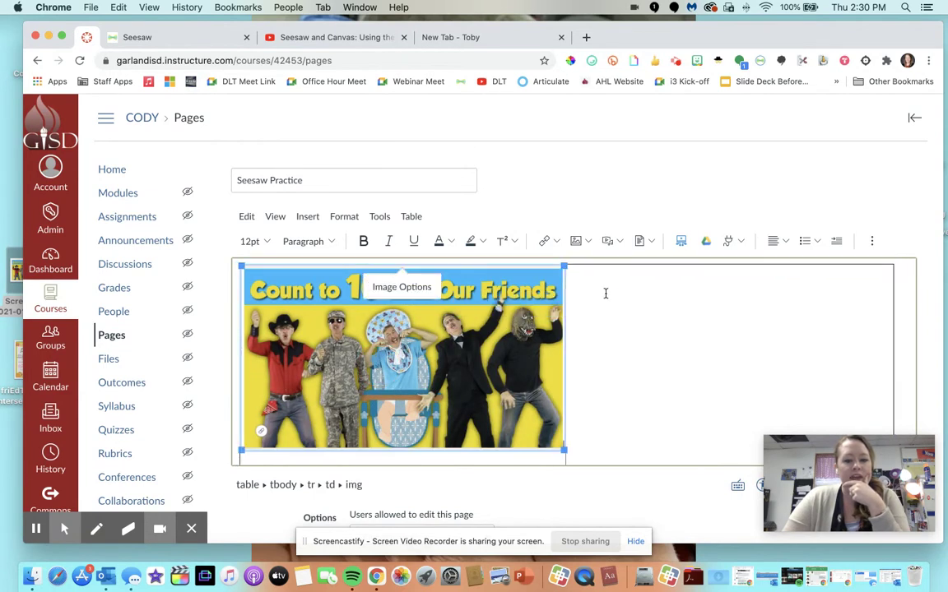
{"action": "left_click", "coordinate": [556, 241]}
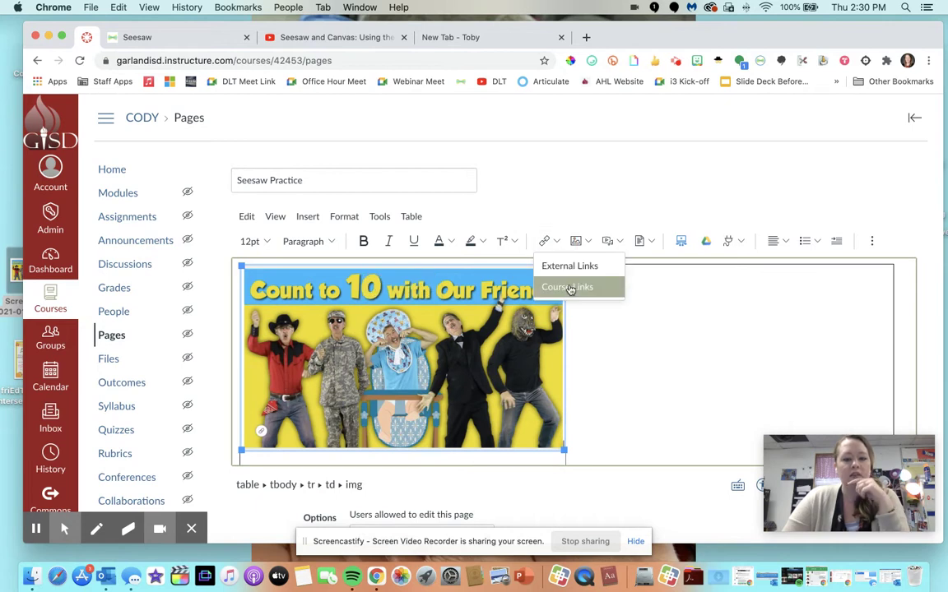
{"action": "left_click", "coordinate": [567, 266]}
{"action": "left_click", "coordinate": [414, 330]}
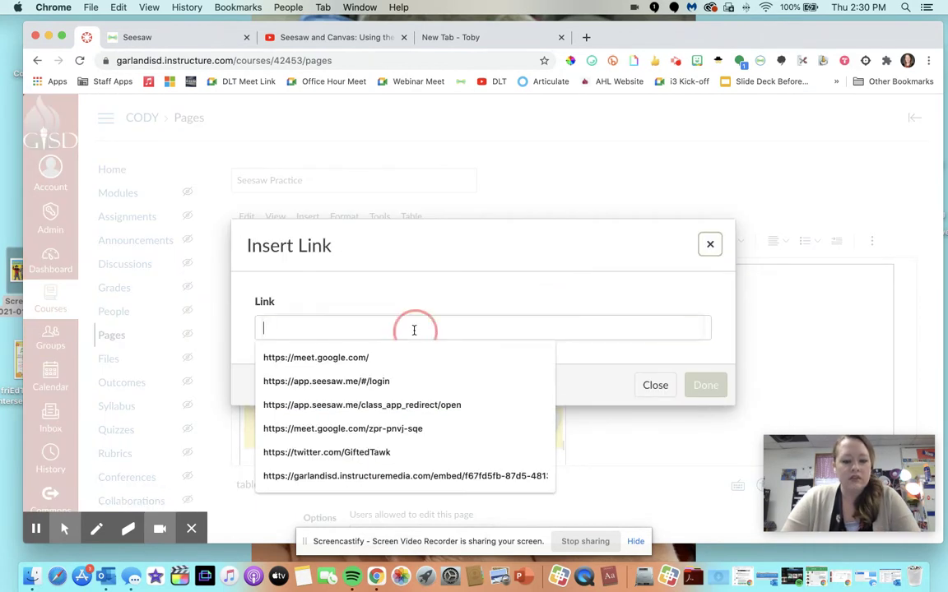
{"action": "key", "text": "super+v"}
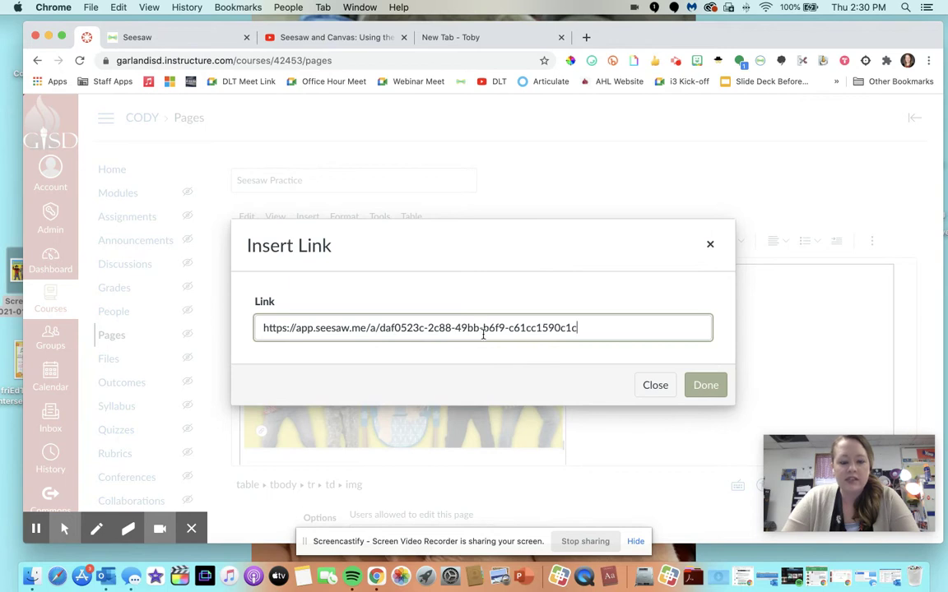
{"action": "left_click", "coordinate": [704, 409]}
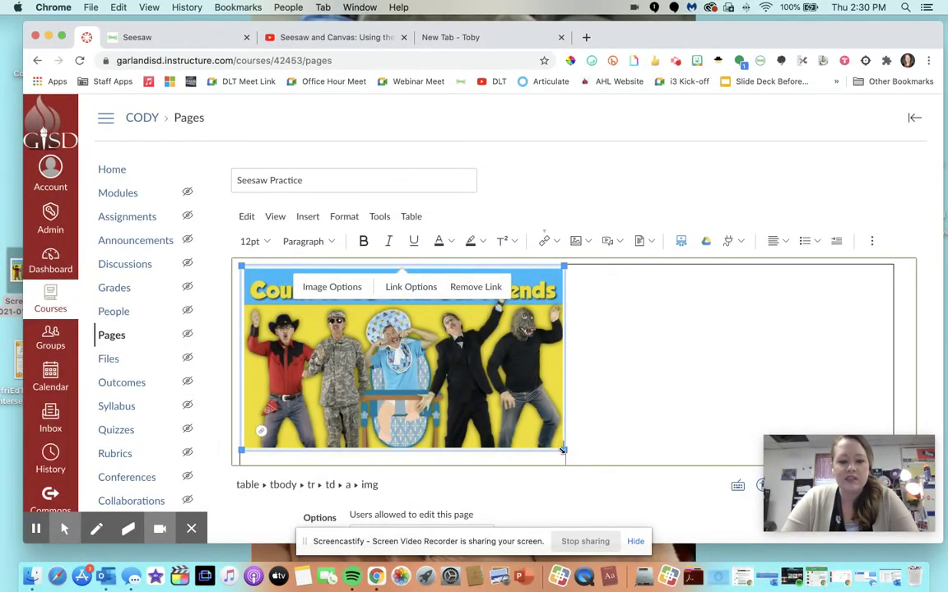
Shrink the Count to 10 image and add the text "Click the image to go to Seesaw!" after it in the same cell.
{"action": "left_click_drag", "start_coordinate": [562, 451], "coordinate": [496, 377]}
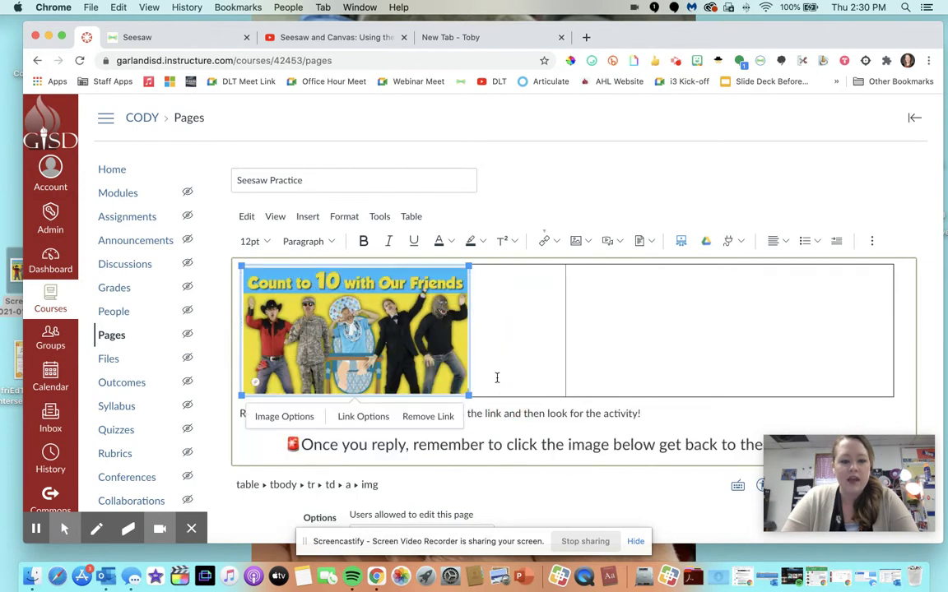
{"action": "left_click", "coordinate": [498, 376]}
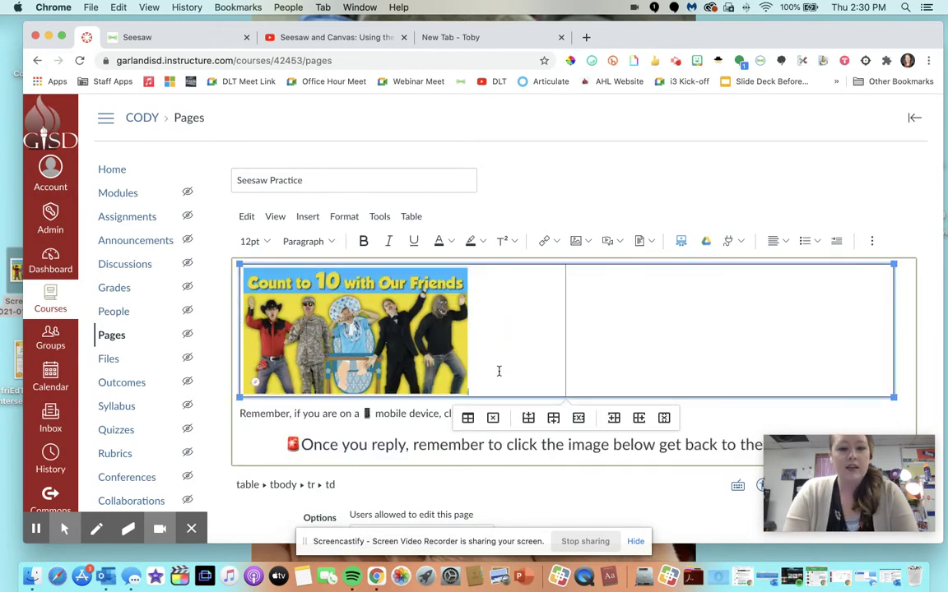
{"action": "type", "text": "Click th"}
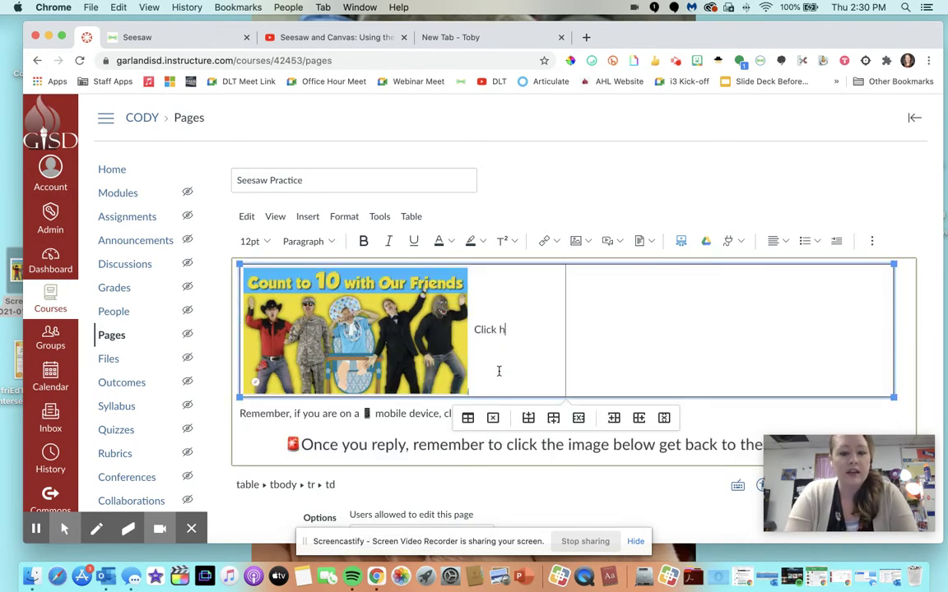
{"action": "type", "text": "e image to "}
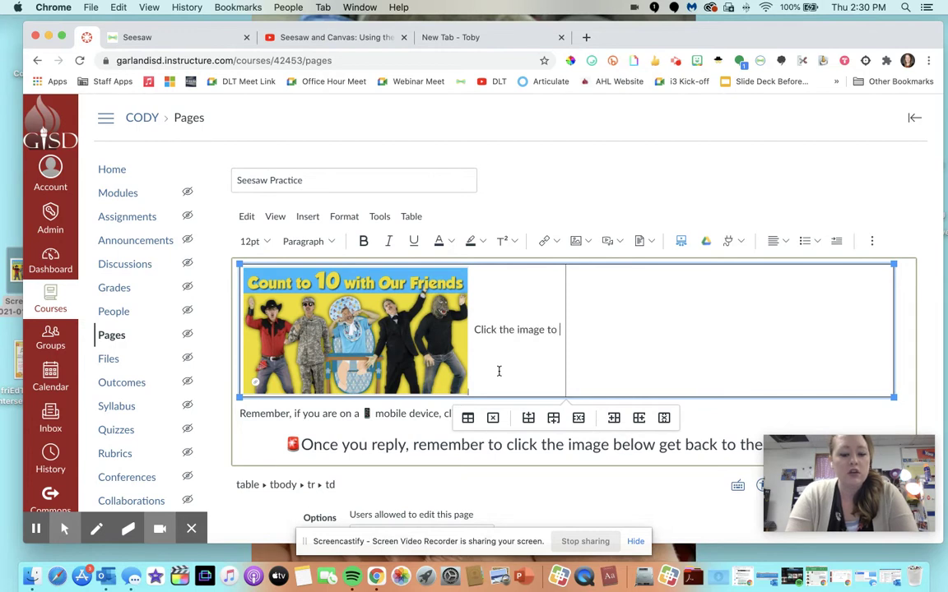
{"action": "type", "text": "go to see"}
{"action": "key", "text": "BackSpace"}
{"action": "key", "text": "BackSpace"}
{"action": "key", "text": "BackSpace"}
{"action": "type", "text": "Seesaw"}
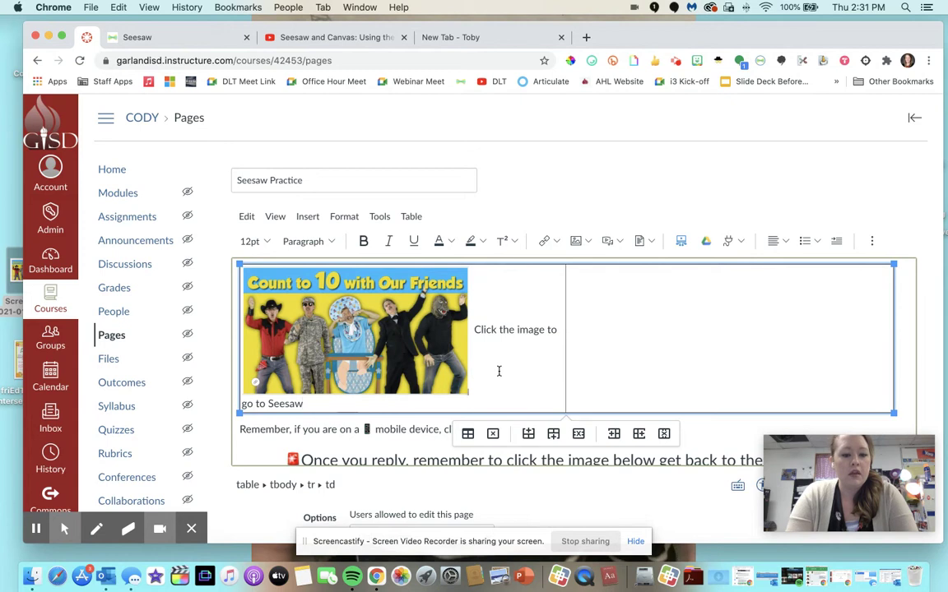
{"action": "type", "text": "!"}
Add "<-" in front of the caption and shrink the image further so the caption fits on one line beside it.
{"action": "left_click", "coordinate": [476, 330]}
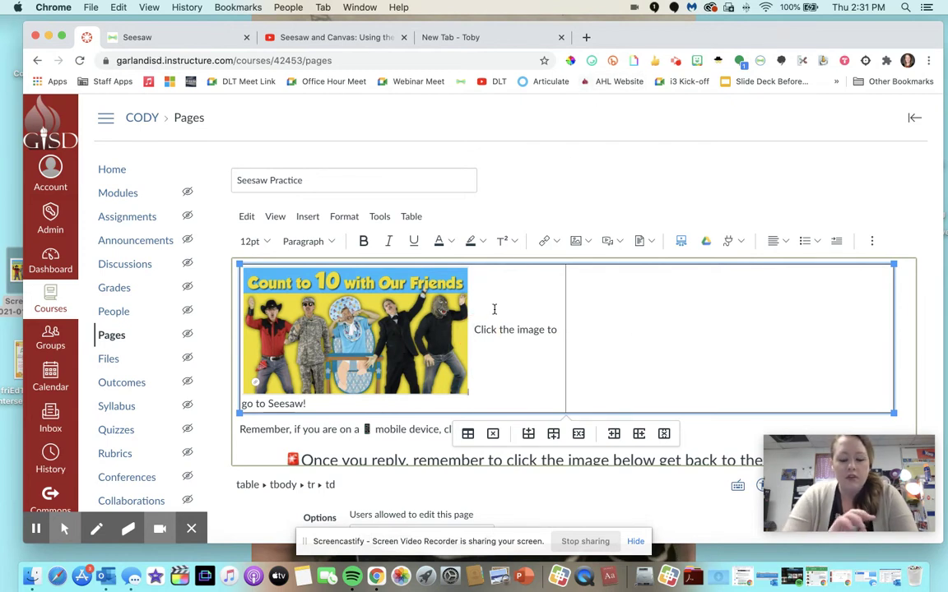
{"action": "type", "text": "<"}
{"action": "key", "text": "BackSpace"}
{"action": "type", "text": "-"}
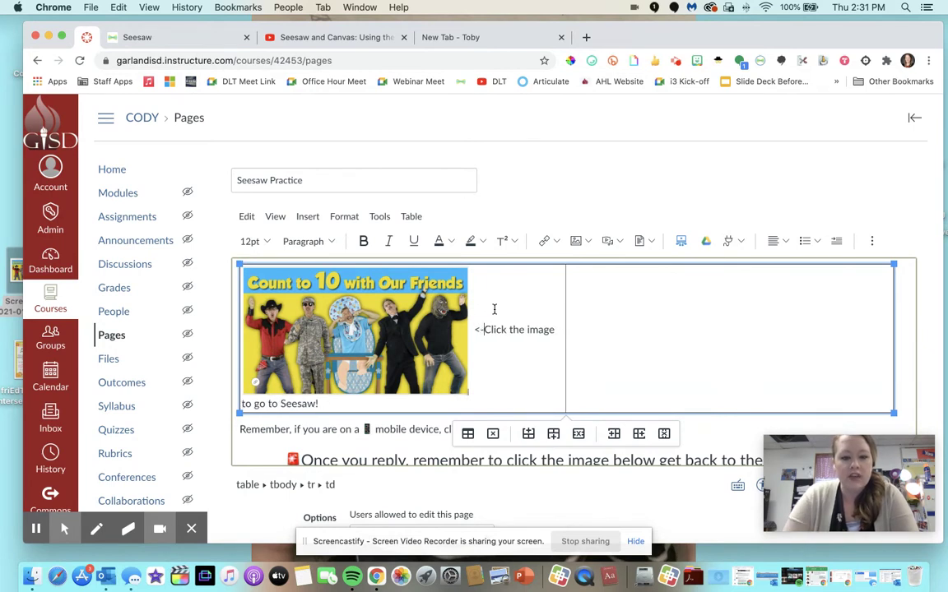
{"action": "left_click", "coordinate": [460, 351]}
{"action": "left_click_drag", "start_coordinate": [470, 395], "coordinate": [375, 375]}
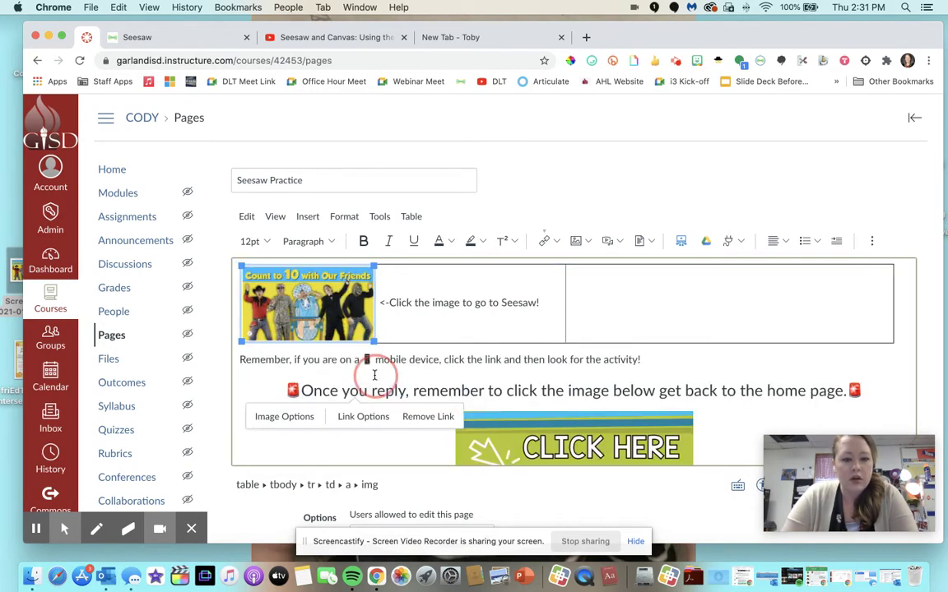
{"action": "left_click", "coordinate": [448, 295]}
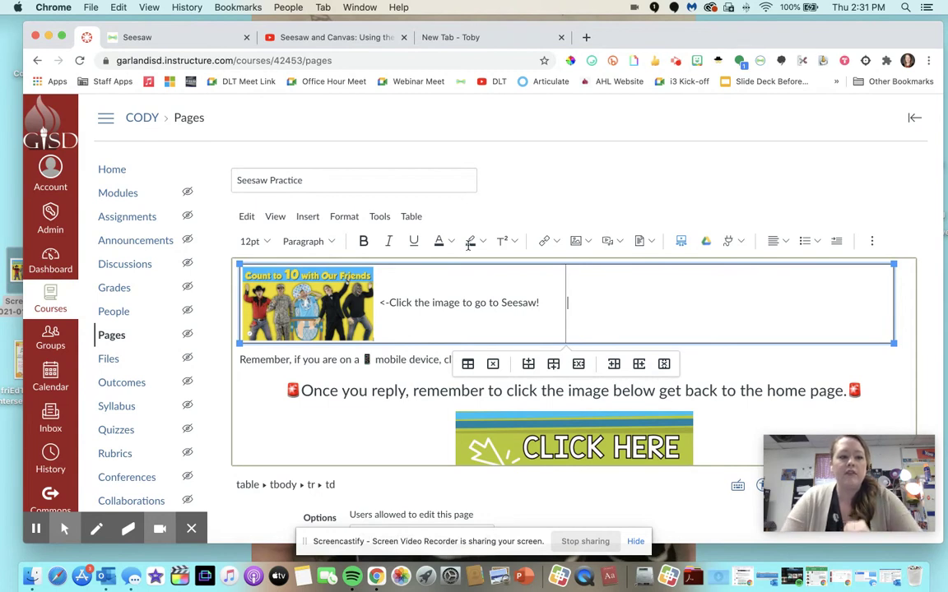
{"action": "left_click", "coordinate": [165, 35]}
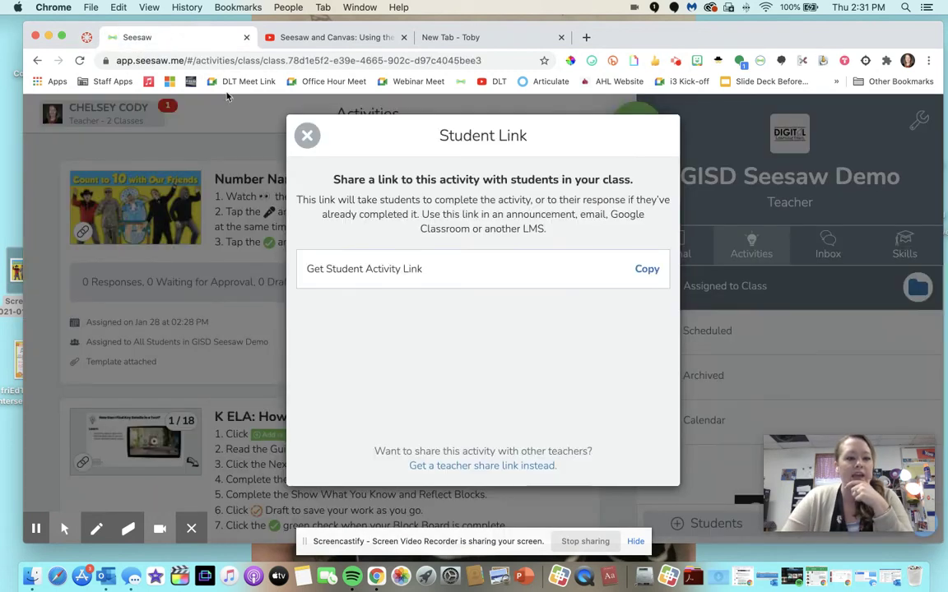
{"action": "left_click", "coordinate": [307, 135]}
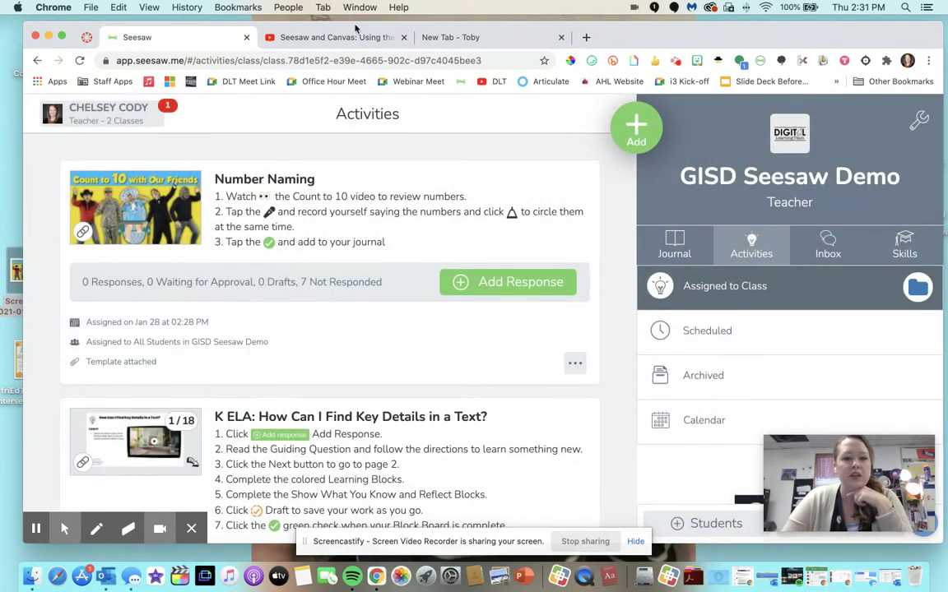
{"action": "left_click", "coordinate": [441, 39]}
{"action": "left_click", "coordinate": [141, 66]}
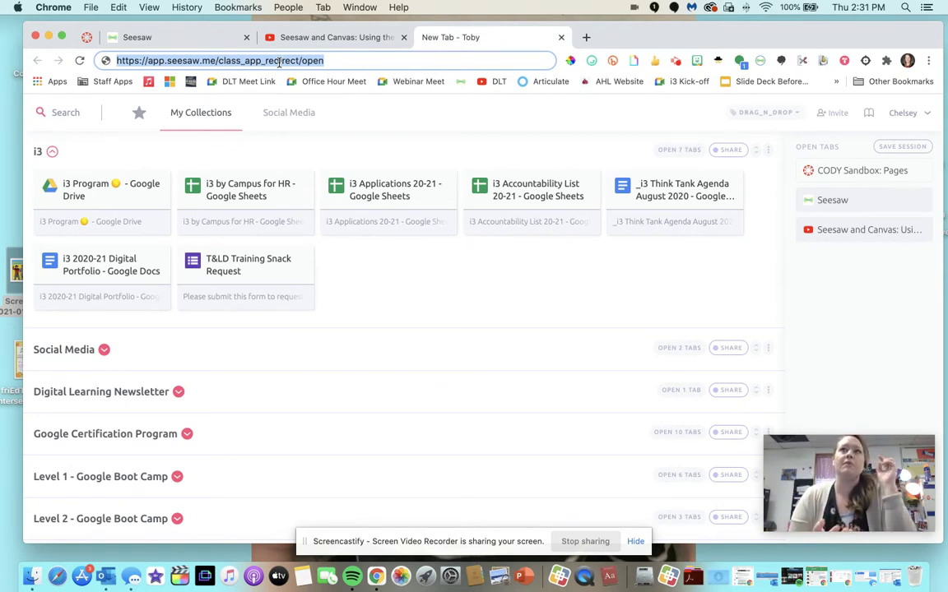
{"action": "left_click", "coordinate": [141, 37]}
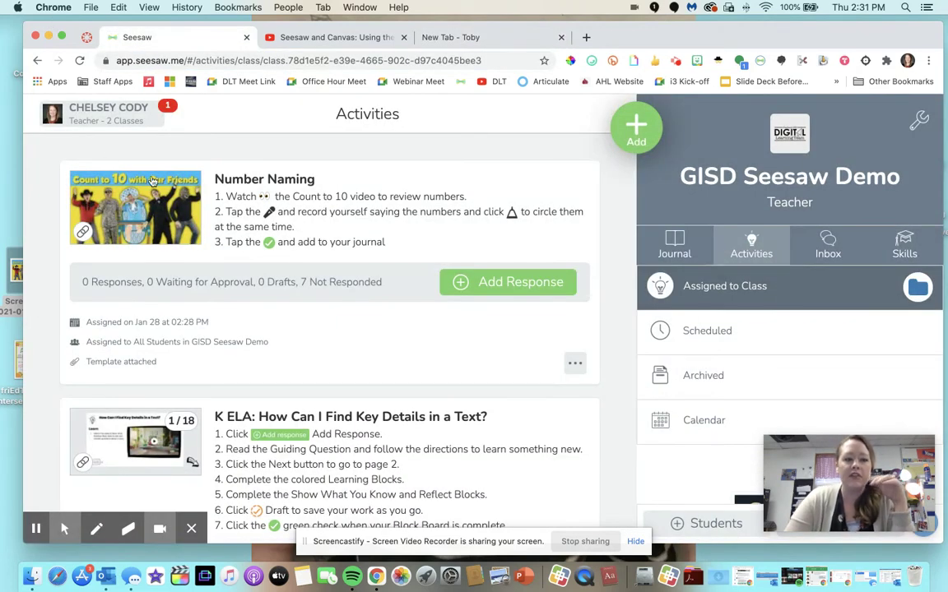
{"action": "left_click", "coordinate": [88, 37]}
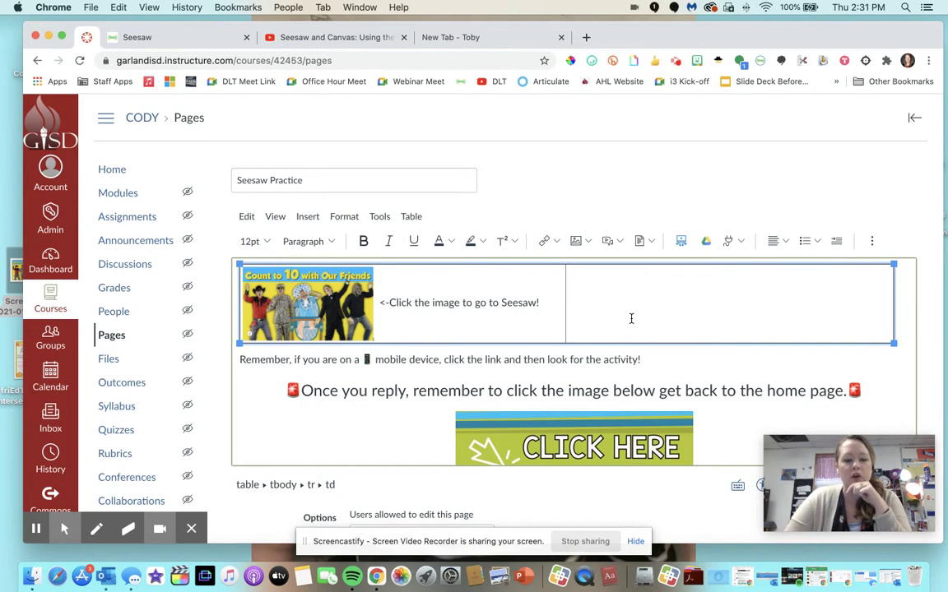
{"action": "left_click", "coordinate": [37, 529]}
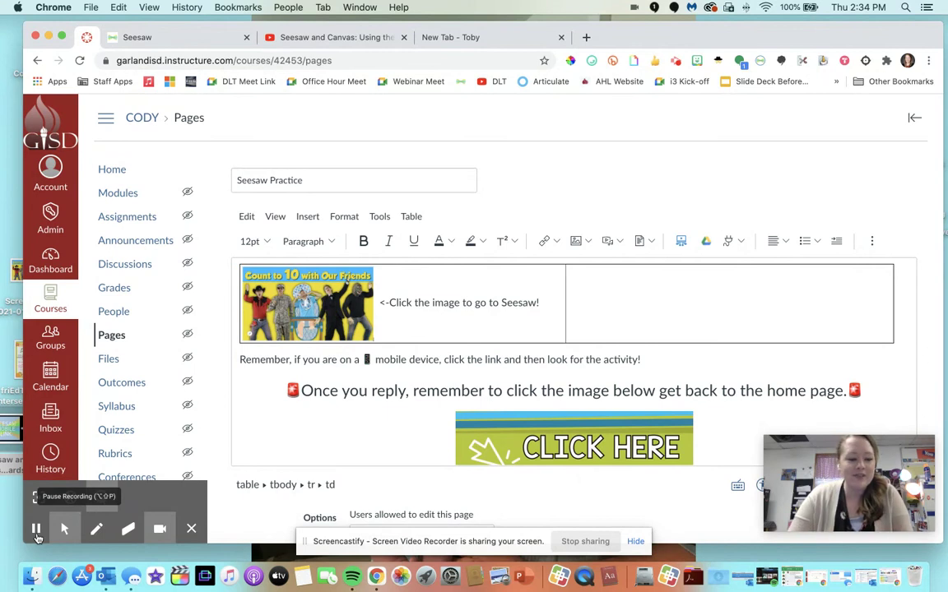
Upload "Seesaw and Intersession Cards.png" from the desktop into the table's second cell and shrink it to about the first image's width.
{"action": "left_click", "coordinate": [673, 284]}
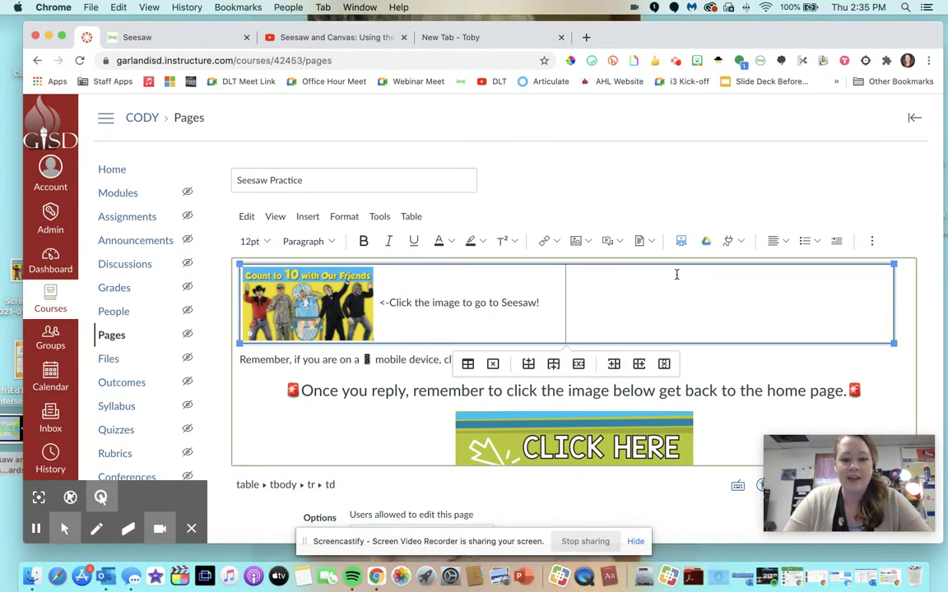
{"action": "left_click", "coordinate": [579, 241]}
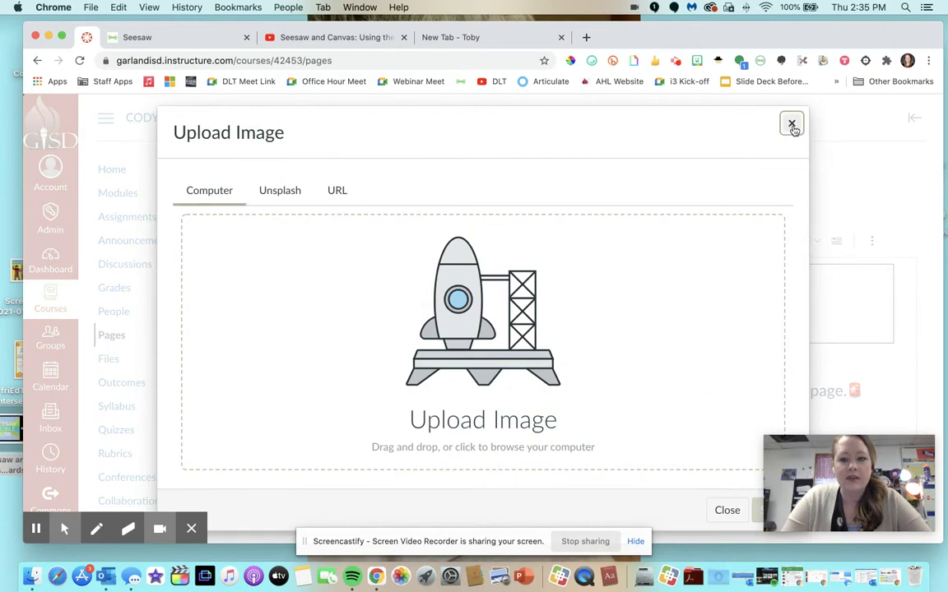
{"action": "left_click_drag", "start_coordinate": [5, 442], "coordinate": [526, 403]}
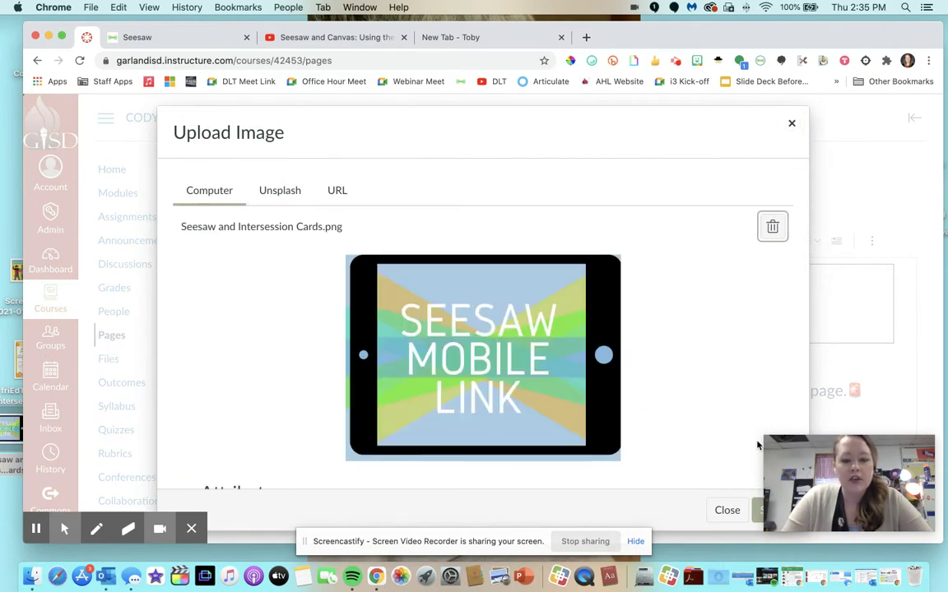
{"action": "left_click", "coordinate": [757, 512]}
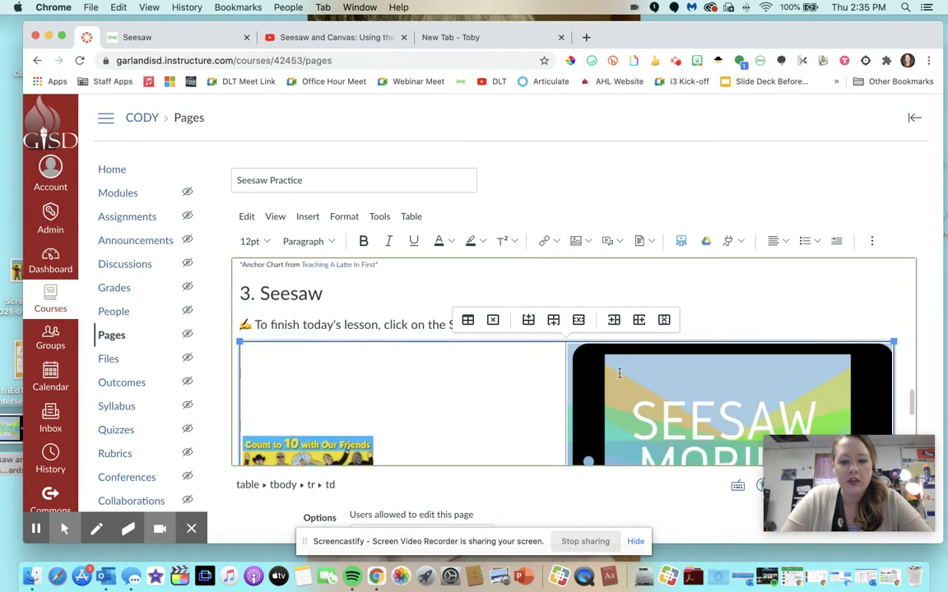
{"action": "left_click_drag", "start_coordinate": [566, 266], "coordinate": [678, 412]}
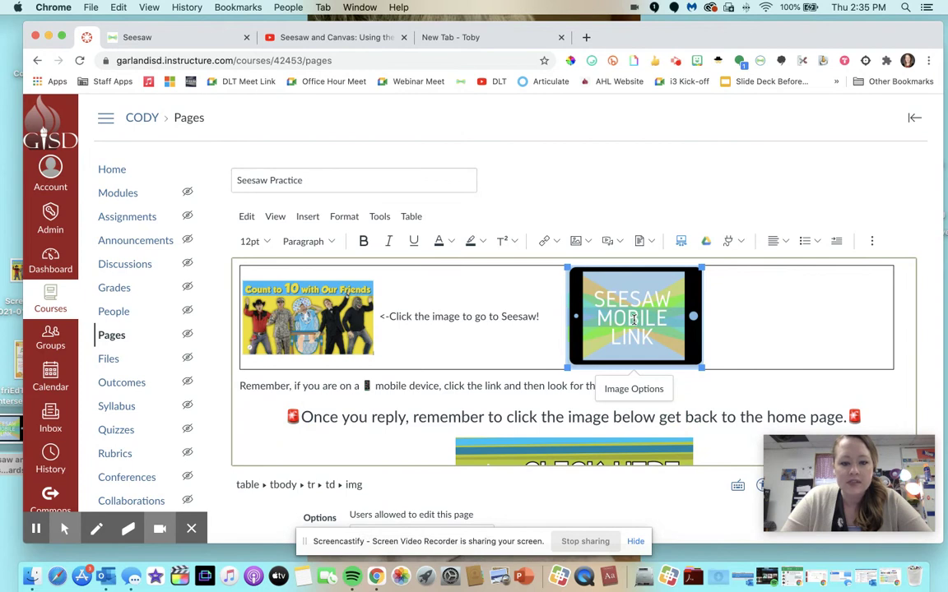
{"action": "left_click", "coordinate": [548, 241]}
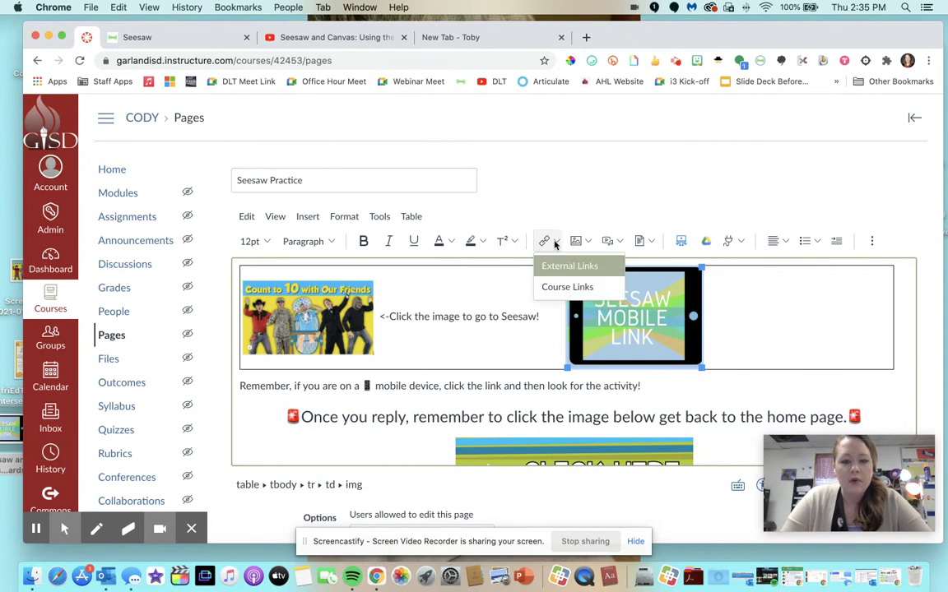
{"action": "left_click", "coordinate": [561, 267]}
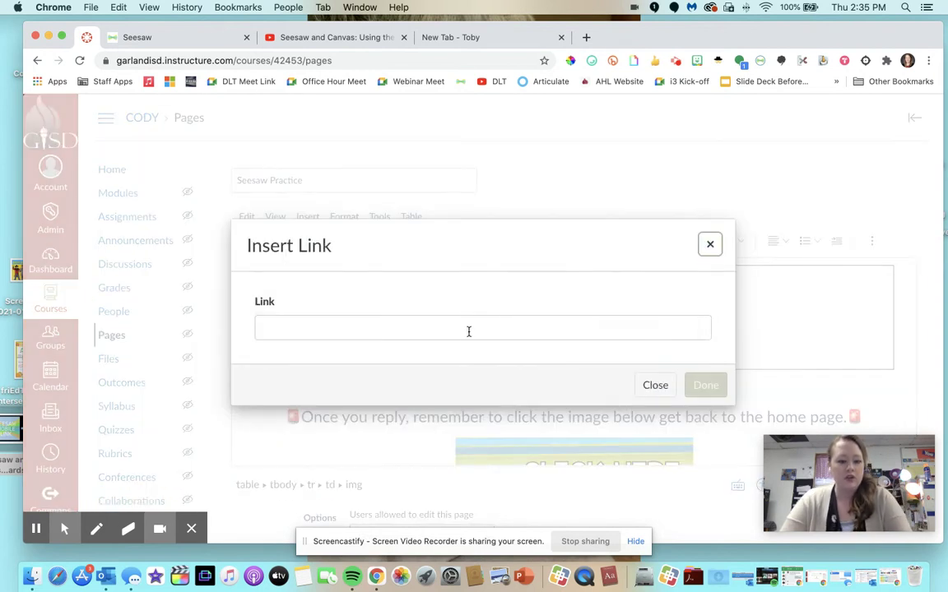
{"action": "left_click", "coordinate": [466, 333]}
{"action": "left_click", "coordinate": [362, 405]}
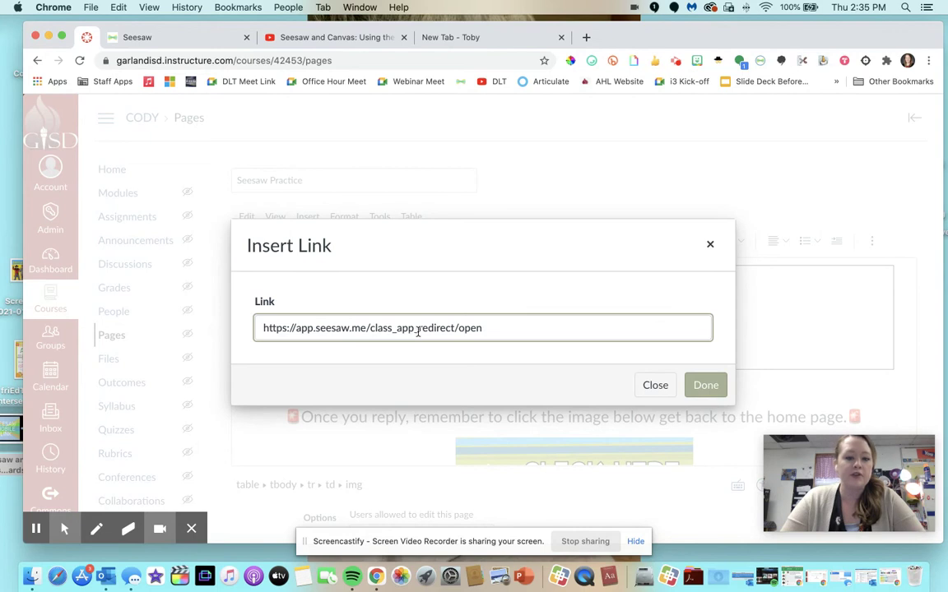
{"action": "left_click", "coordinate": [705, 384]}
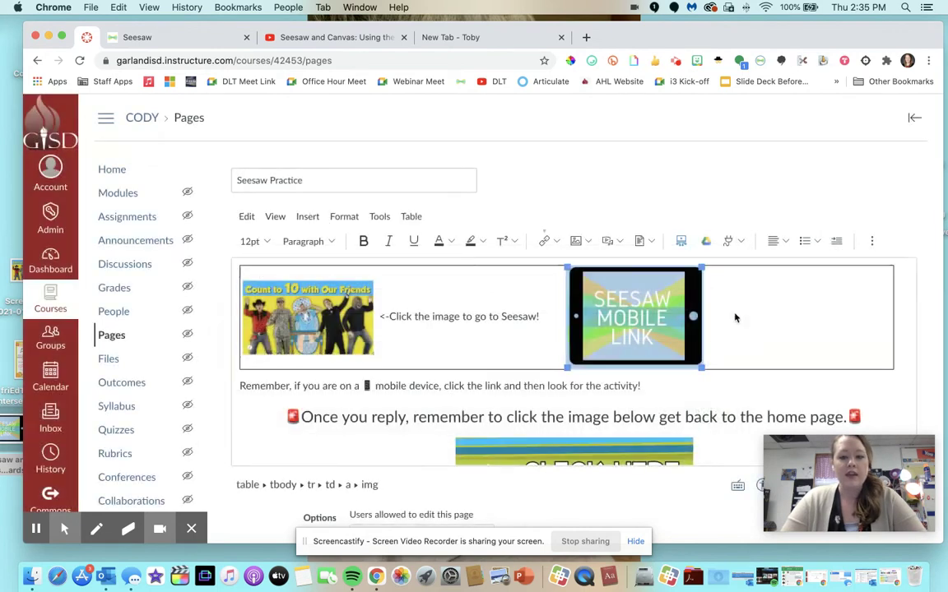
Caption the Seesaw Mobile Link image with 'When Seesaw opens, look for the "Count to 10" picture!'.
{"action": "type", "text": "When Seesaw opens, look"}
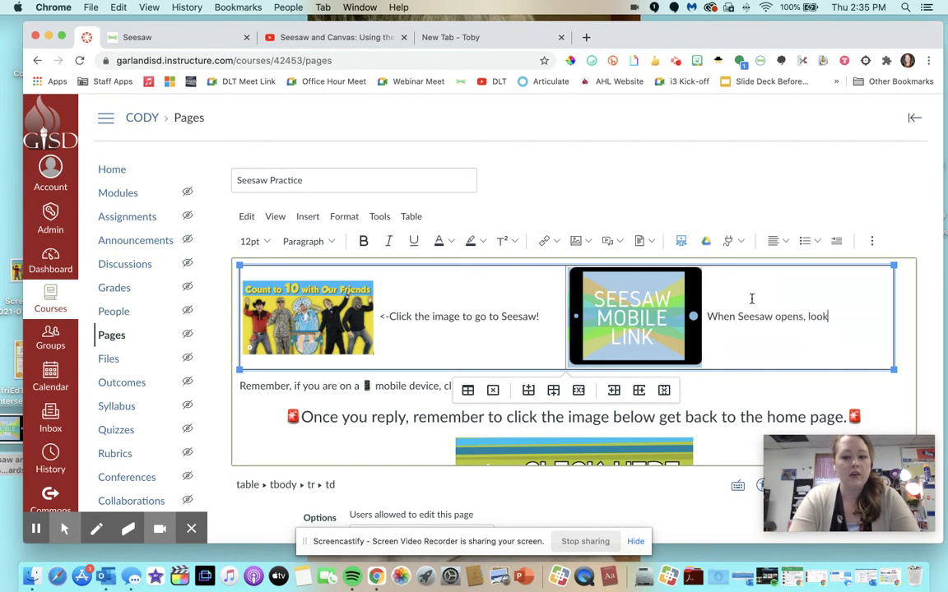
{"action": "type", "text": " for the \"Count"}
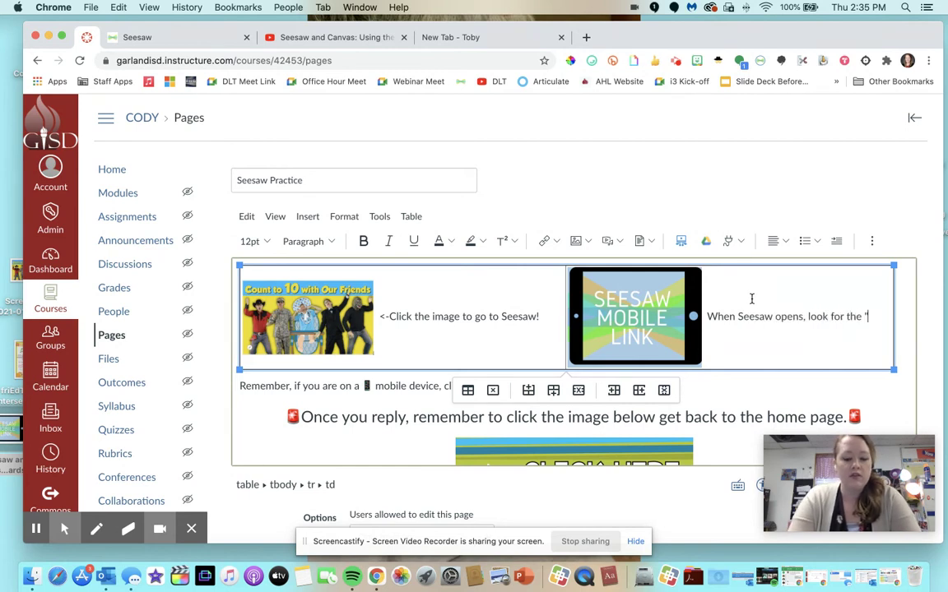
{"action": "type", "text": " to 10\" picture!"}
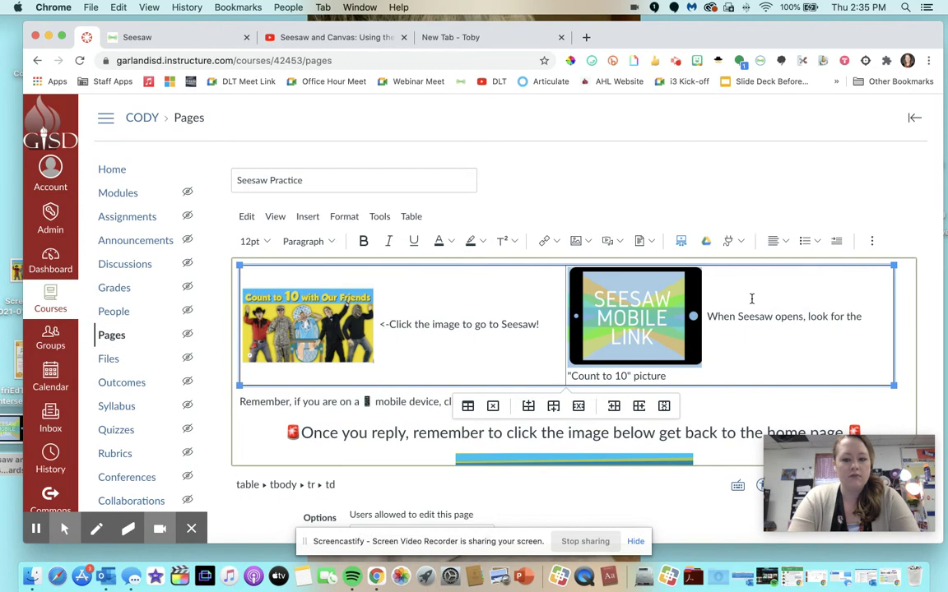
Widen the table's second column up to the first caption and shrink the Seesaw Mobile Link image slightly.
{"action": "left_click", "coordinate": [567, 375]}
{"action": "key", "text": "BackSpace"}
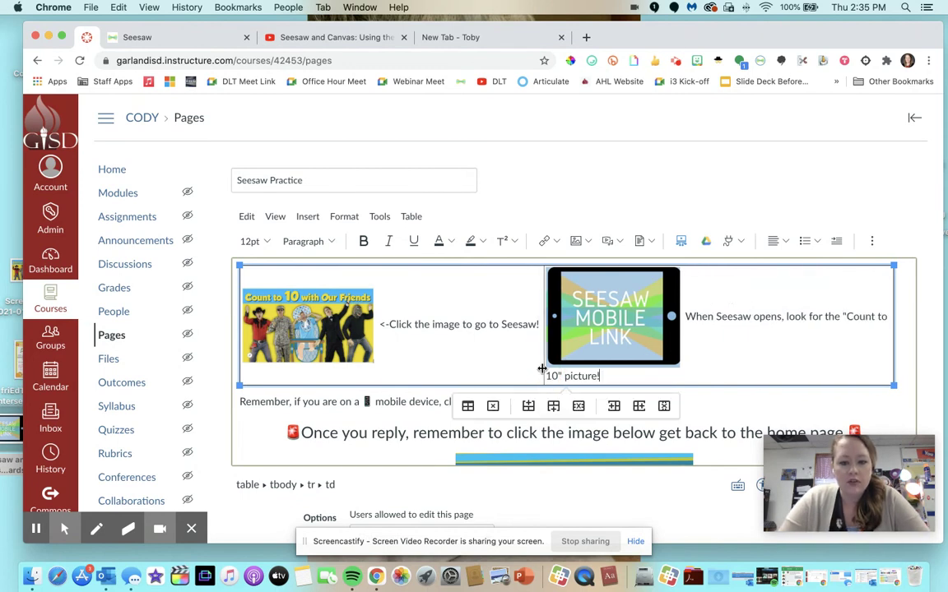
{"action": "left_click", "coordinate": [611, 318]}
{"action": "left_click_drag", "start_coordinate": [679, 363], "coordinate": [659, 352]}
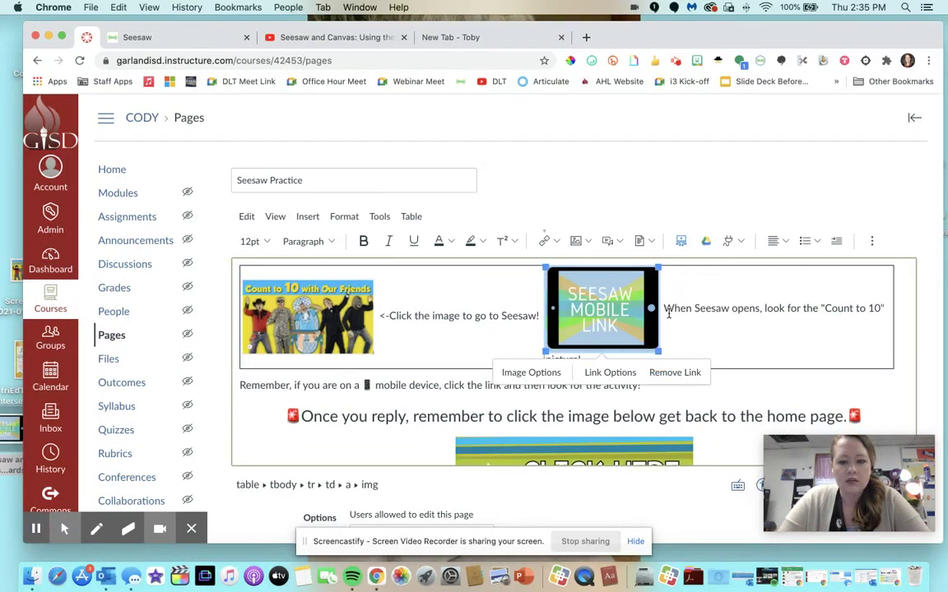
Shorten the mobile link caption to 'Look for the "Count to 10" picture!'.
{"action": "left_click_drag", "start_coordinate": [766, 309], "coordinate": [667, 309]}
{"action": "type", "text": "L"}
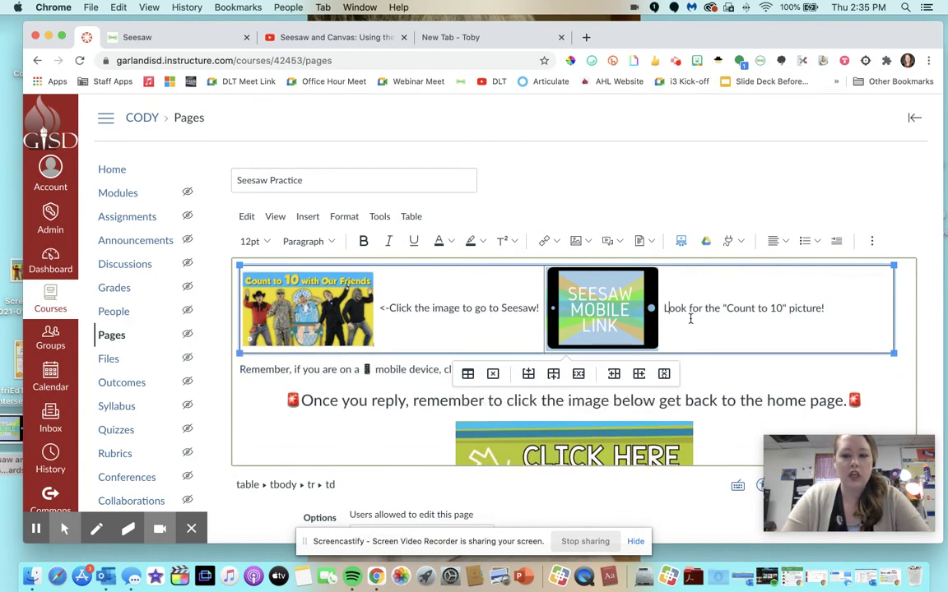
{"action": "left_click", "coordinate": [831, 327]}
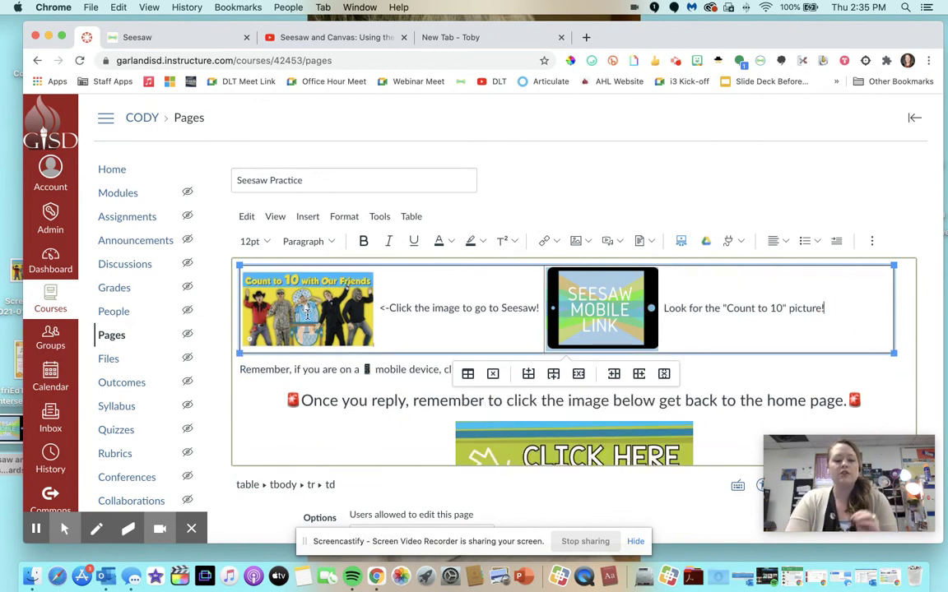
Compare the page's Count to 10 image with the Number Naming activity in Seesaw, and review the rest of the Canvas page.
{"action": "left_click", "coordinate": [329, 311]}
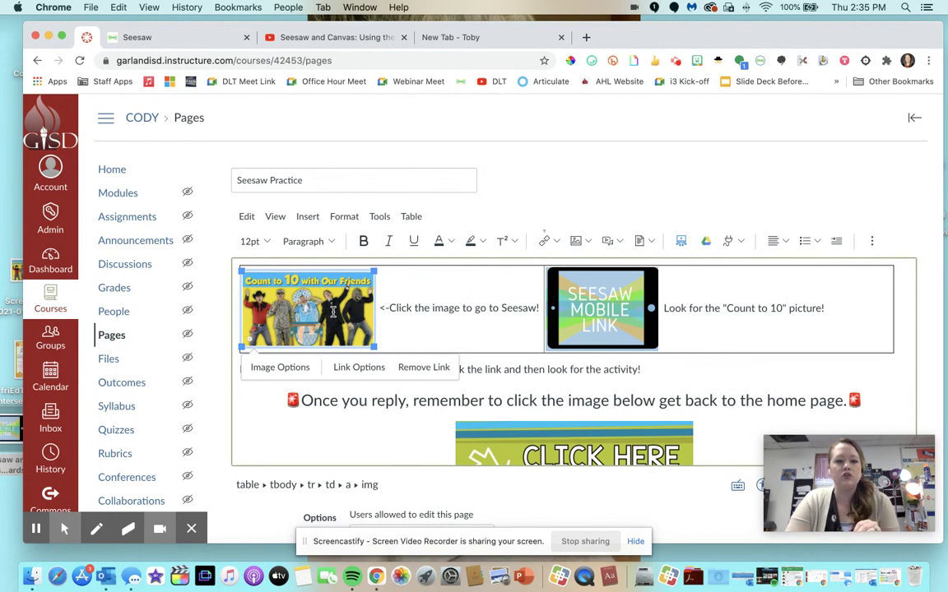
{"action": "left_click", "coordinate": [132, 39]}
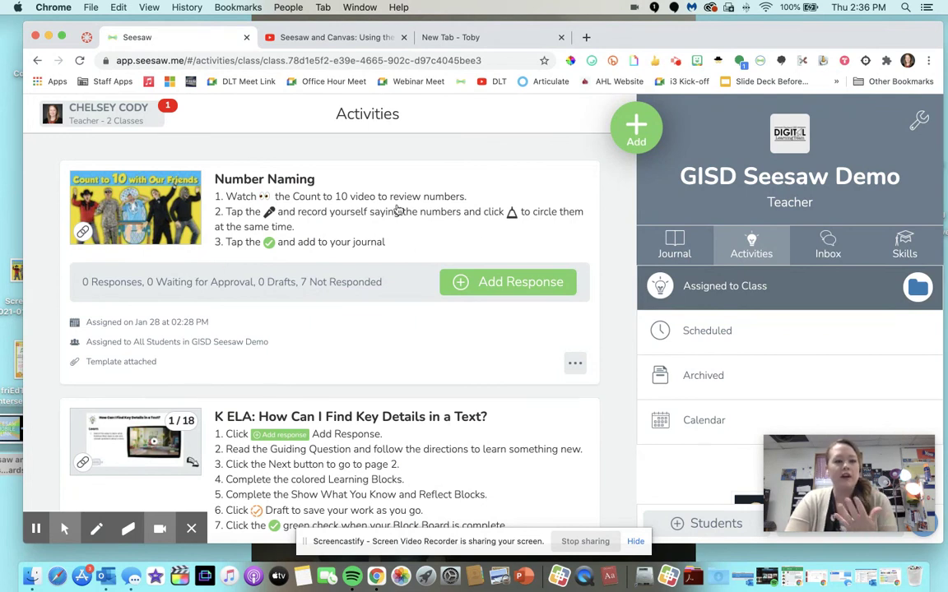
{"action": "left_click", "coordinate": [85, 39]}
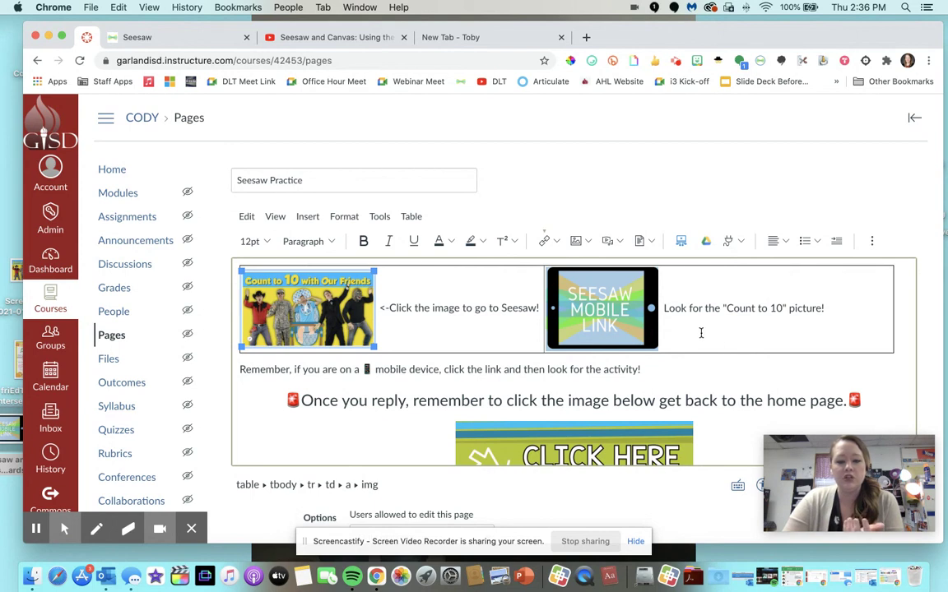
{"action": "scroll", "coordinate": [728, 345], "scroll_direction": "down", "scroll_amount": 3}
{"action": "scroll", "coordinate": [728, 349], "scroll_direction": "down", "scroll_amount": 5}
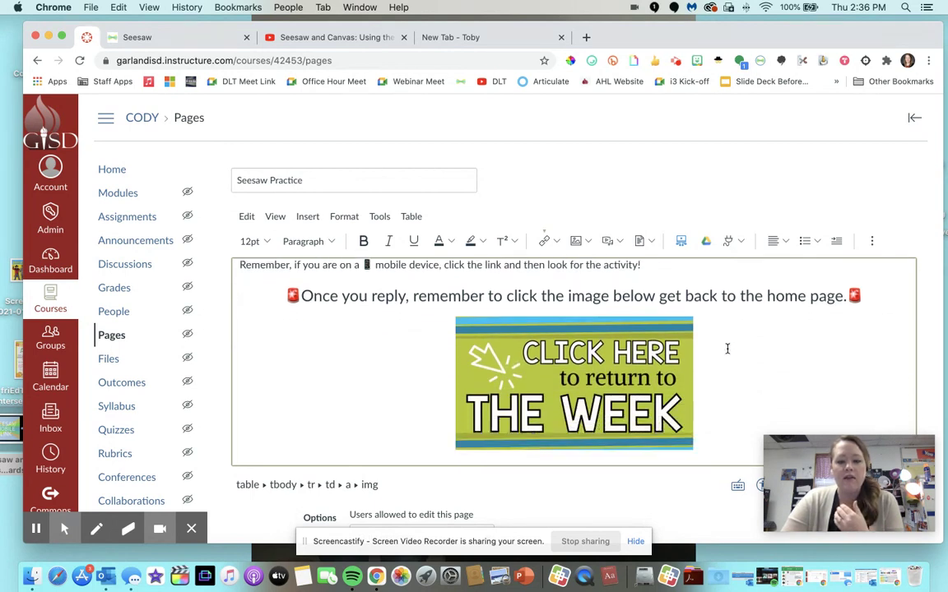